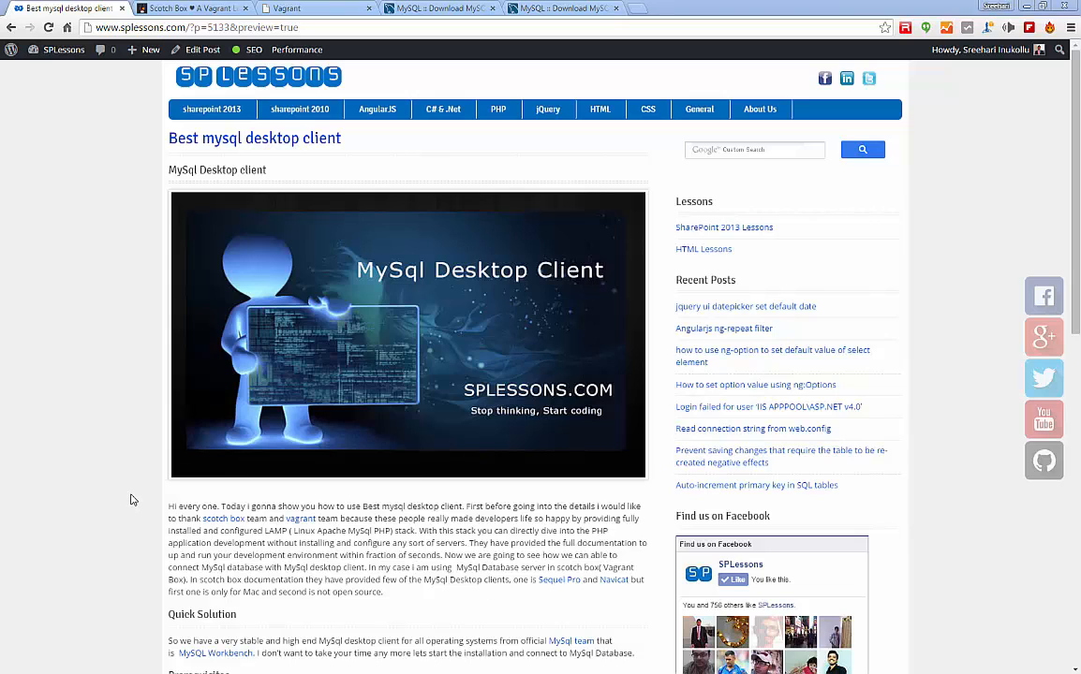
Go to the MySQL Workbench download page.
scroll(133, 499, down, 3)
scroll(133, 499, up, 2)
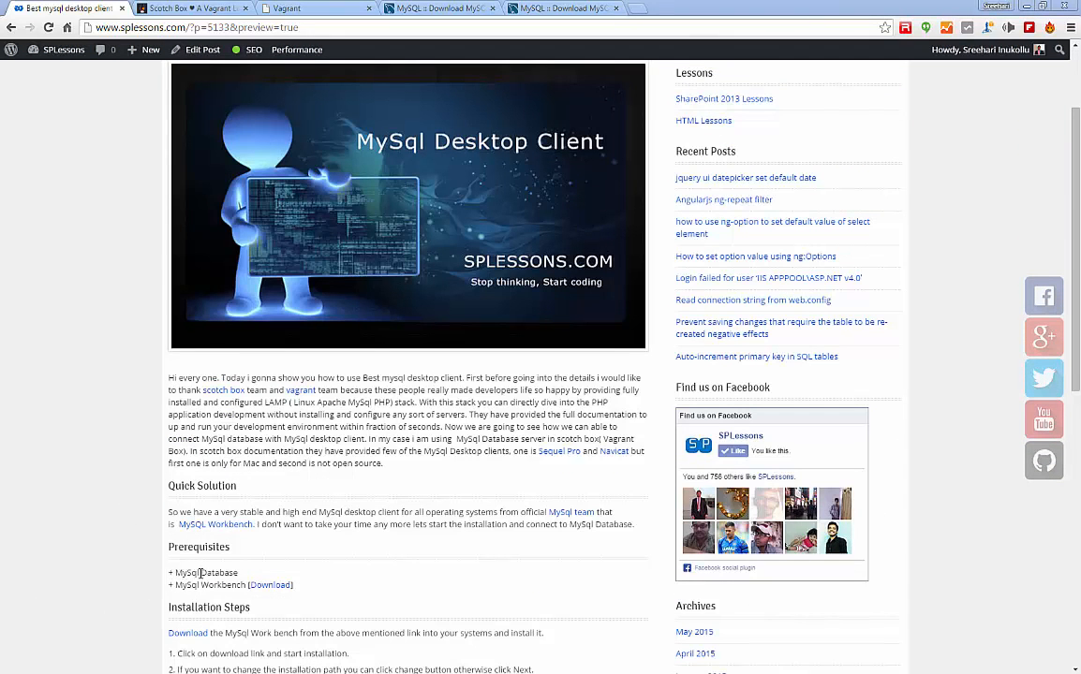
click(270, 586)
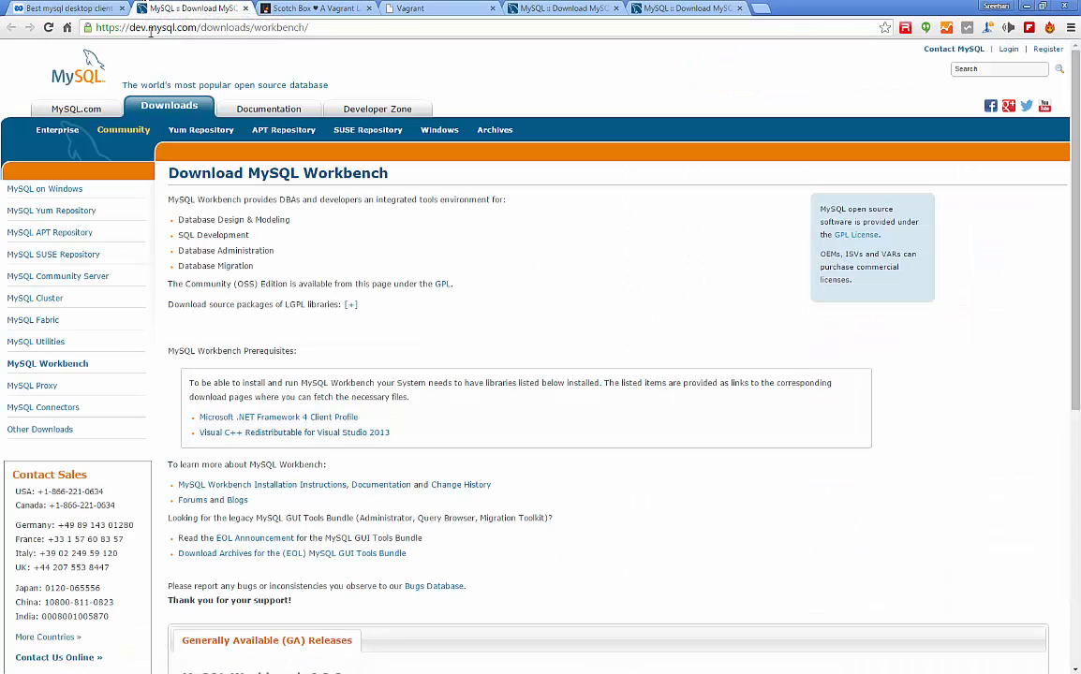
Pick the Workbench 6.3.3 Windows (x86, 64-bit) MSI Installer download.
click(204, 27)
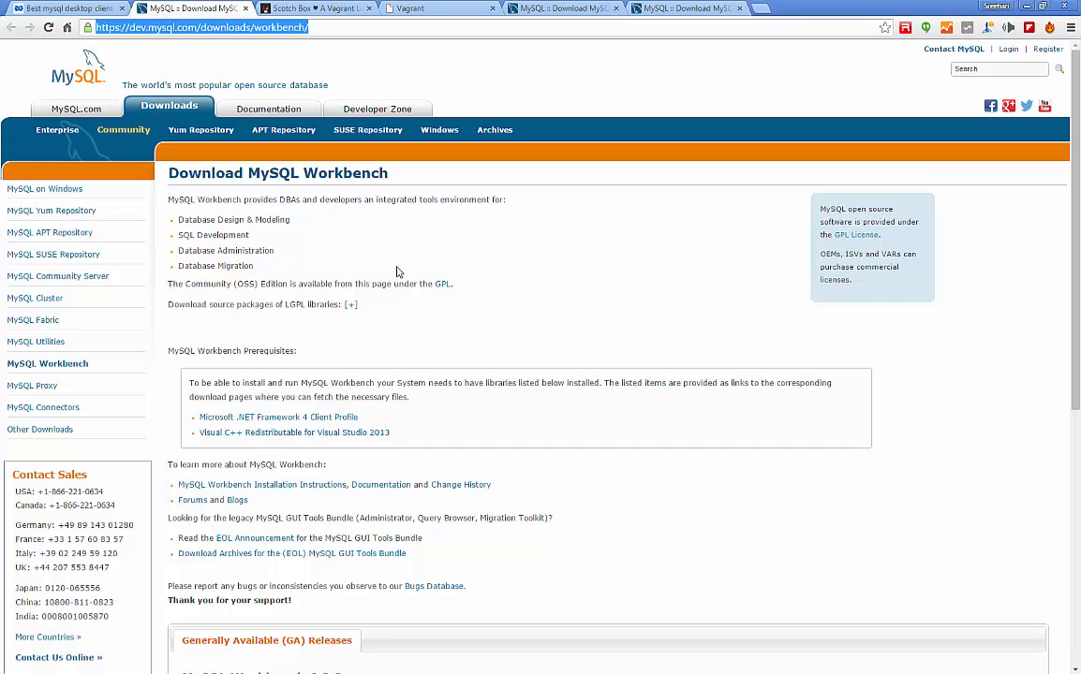
click(492, 280)
scroll(496, 280, down, 1)
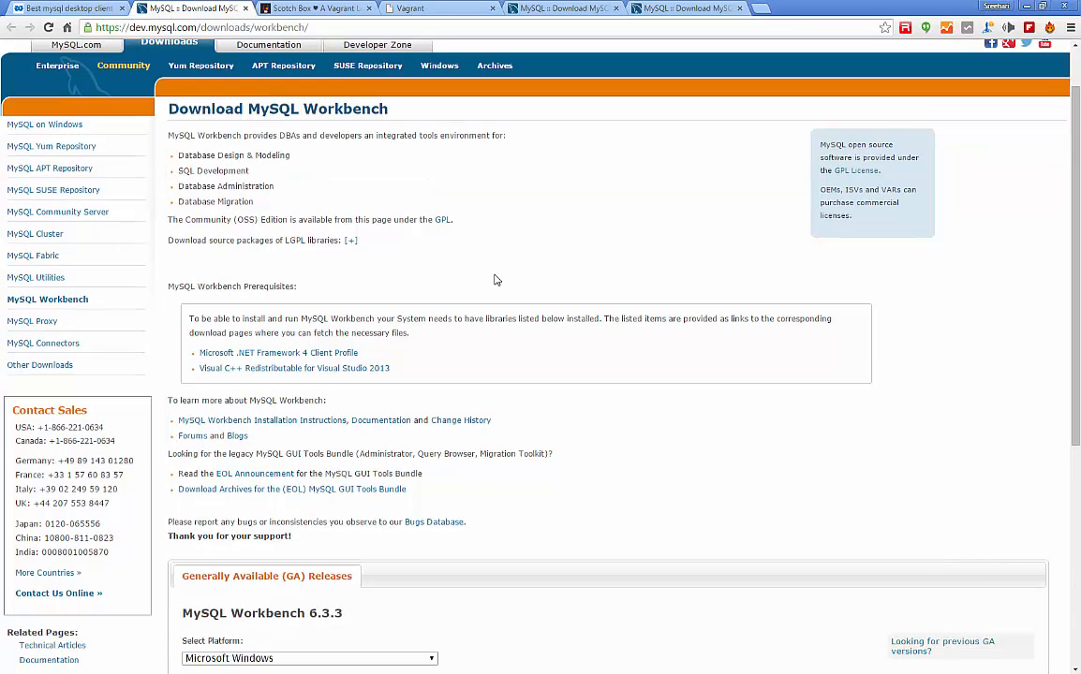
scroll(495, 281, down, 4)
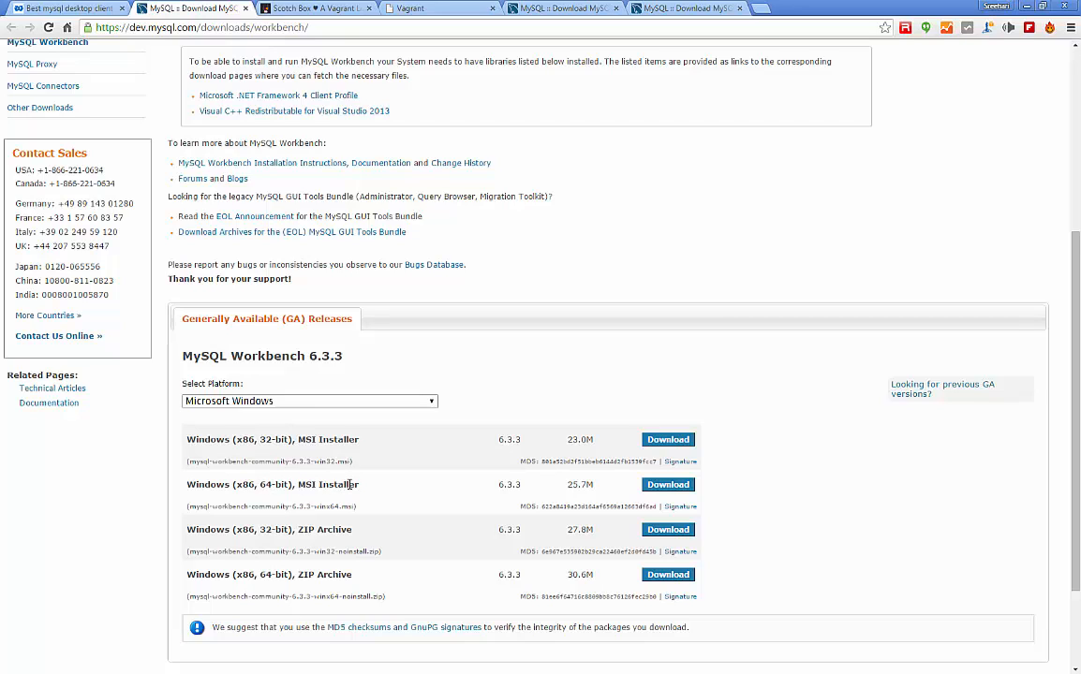
click(665, 491)
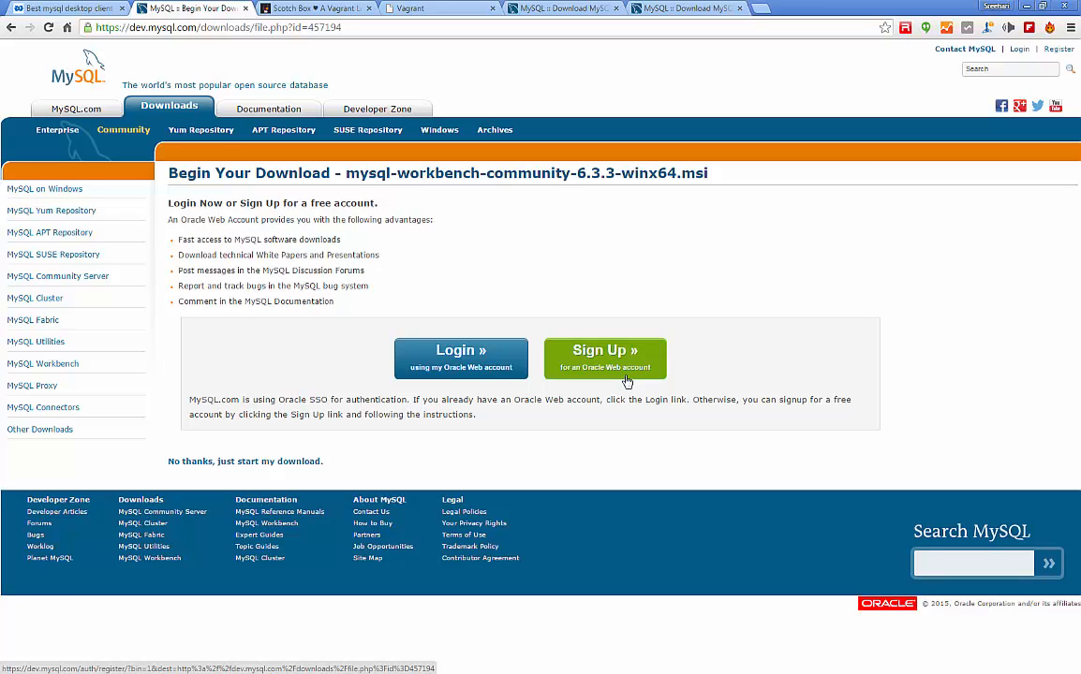
Skip the login, cancel saving the existing installer, and bring up the Desktop folder.
click(191, 466)
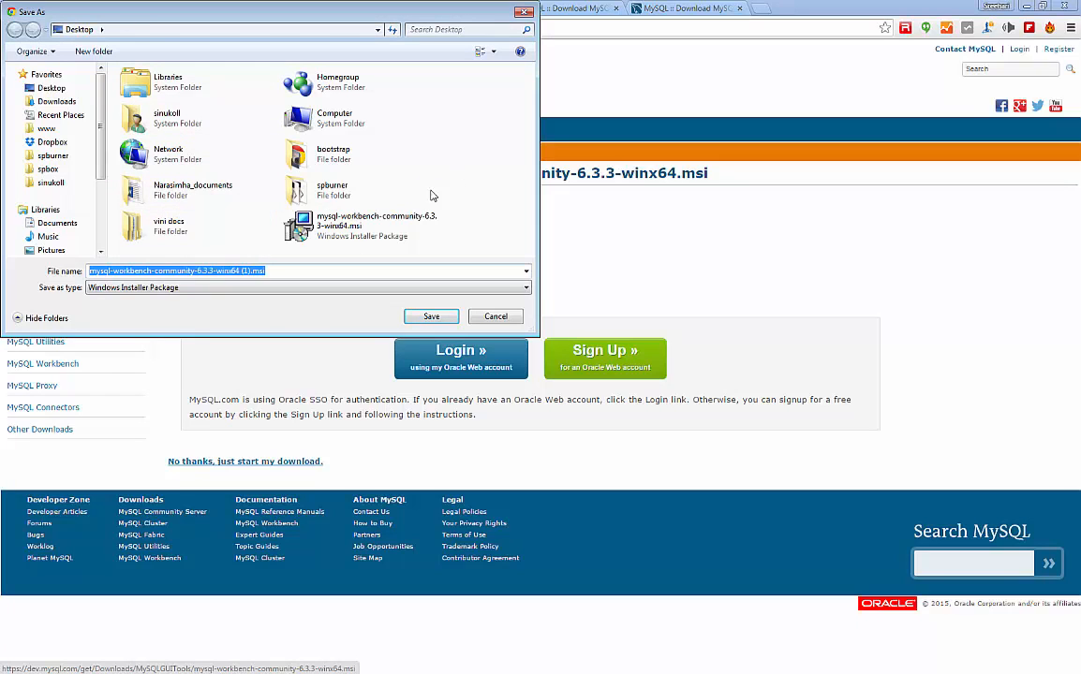
click(372, 227)
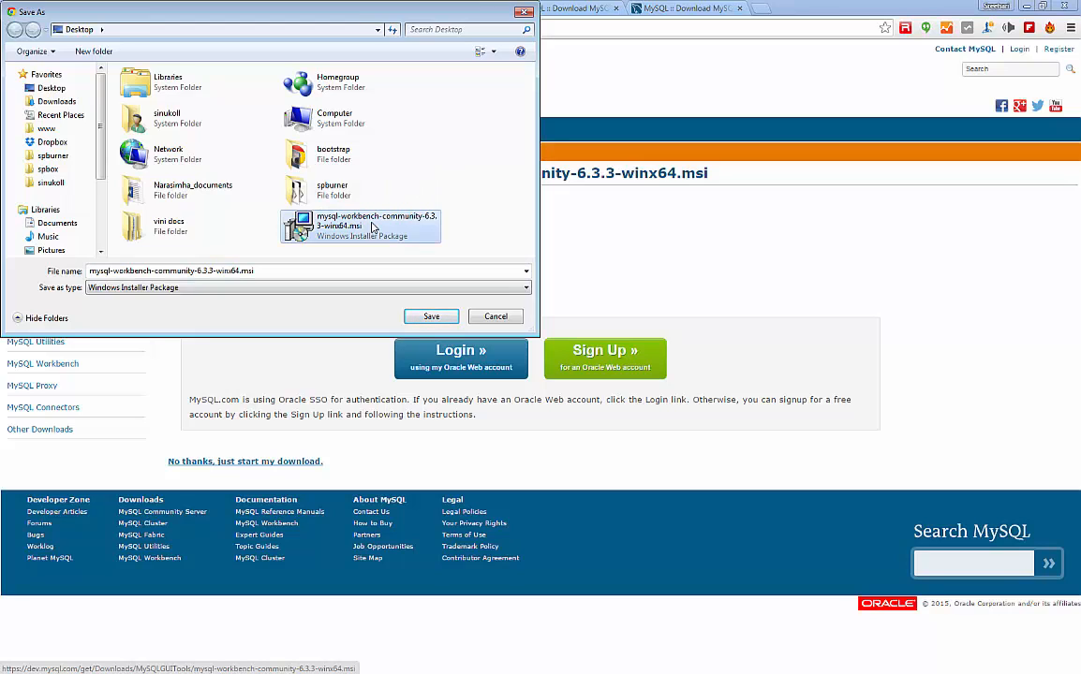
click(496, 318)
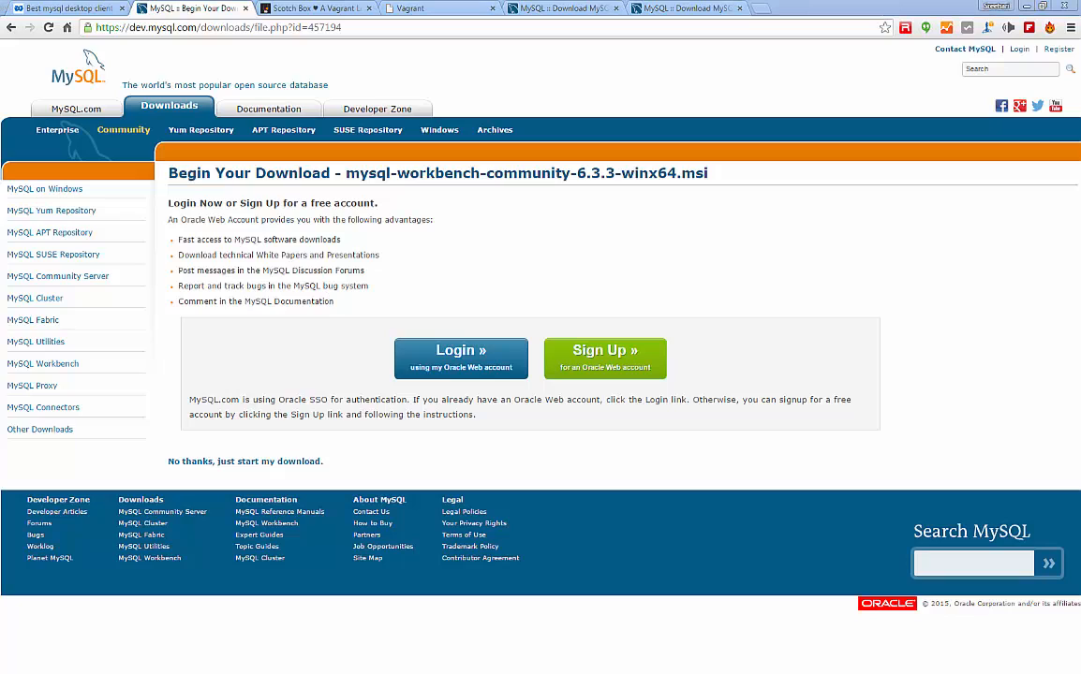
drag(0, 136, 658, 0)
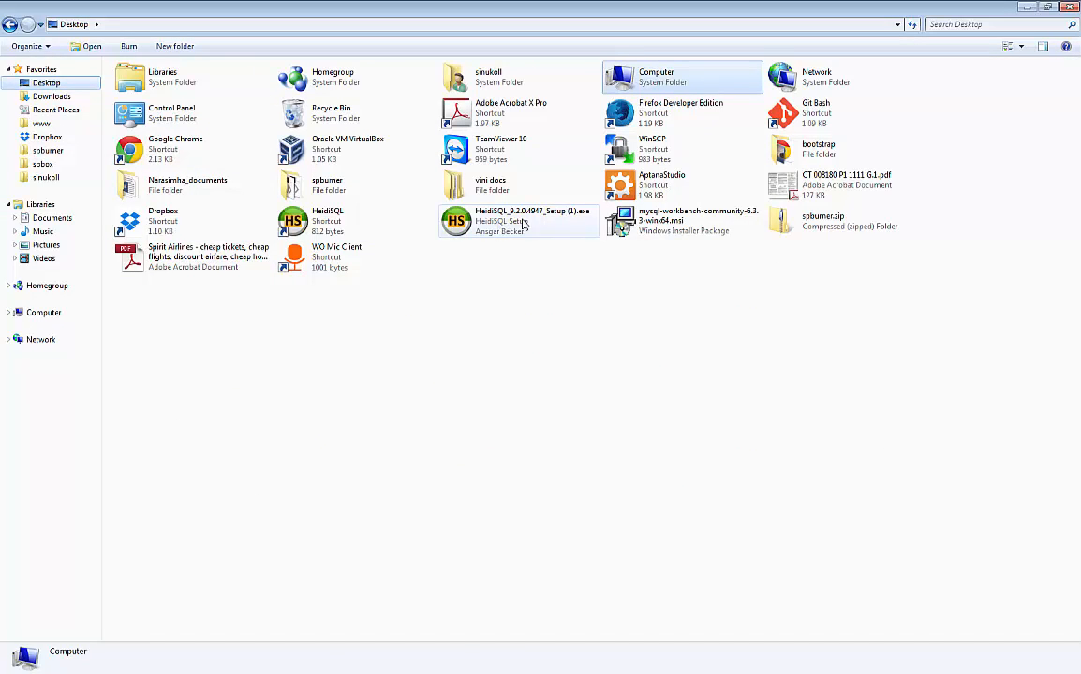
Run mysql-workbench-community-6.3.3-winx64.msi from the Desktop, allowing it past the security warning.
click(680, 222)
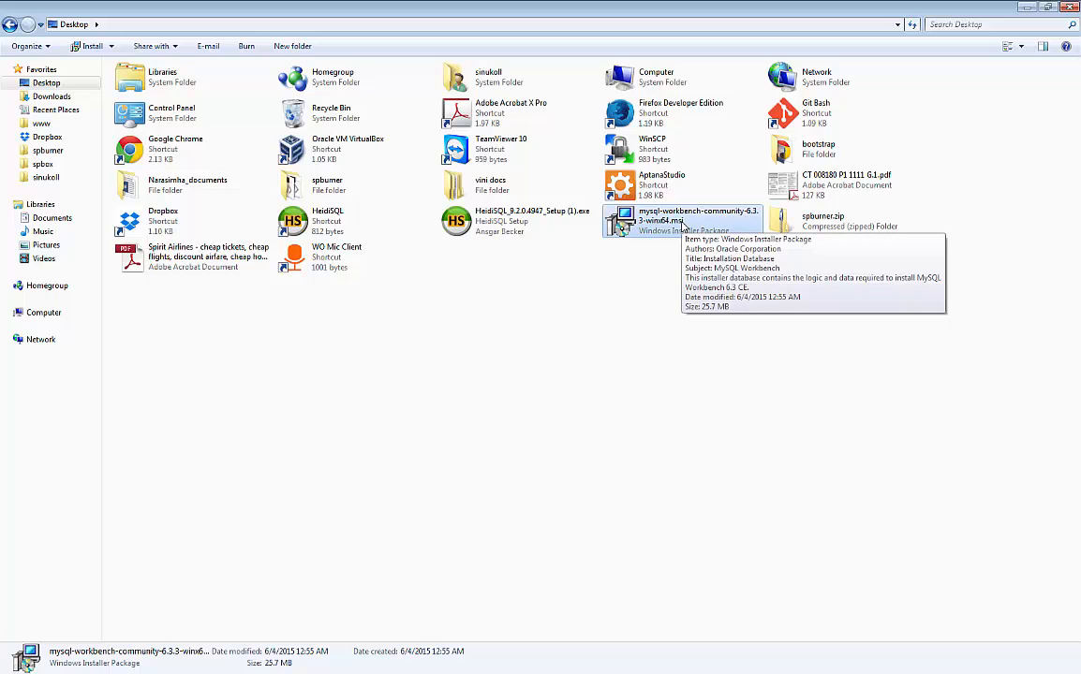
double_click(683, 226)
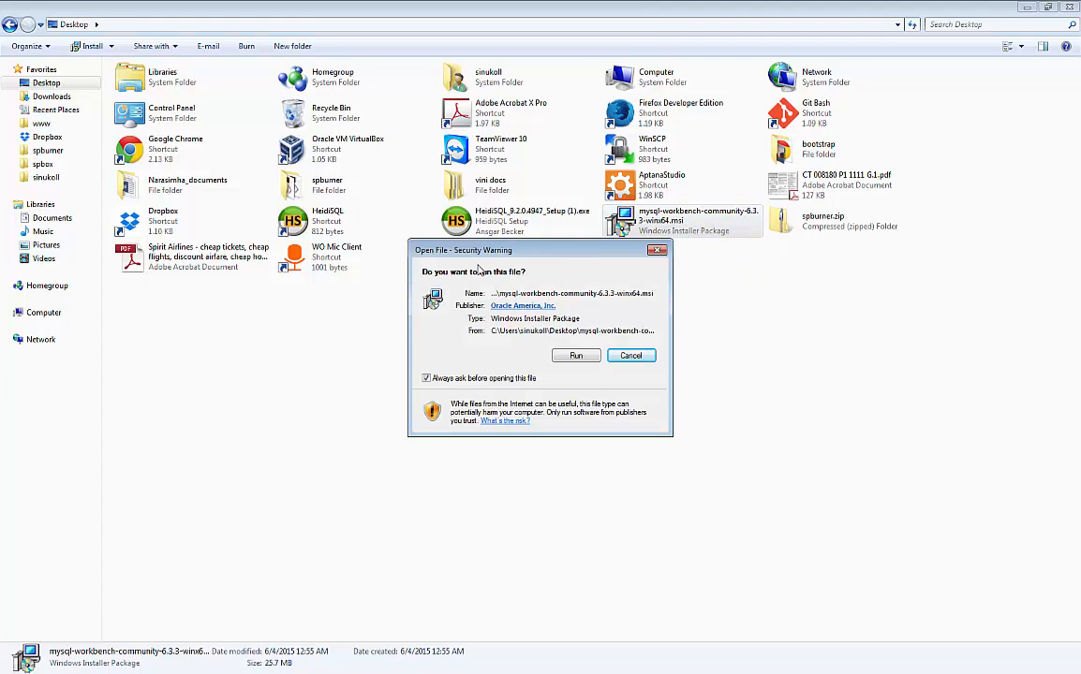
click(571, 359)
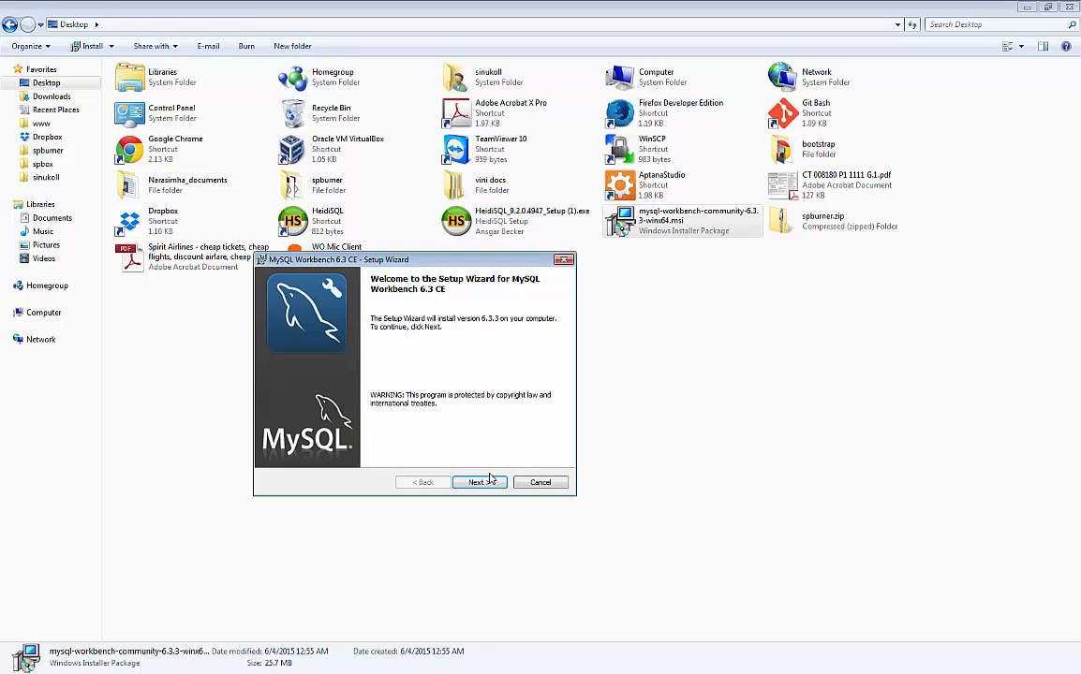
Keep the default Program Files installation folder in the setup wizard.
click(483, 483)
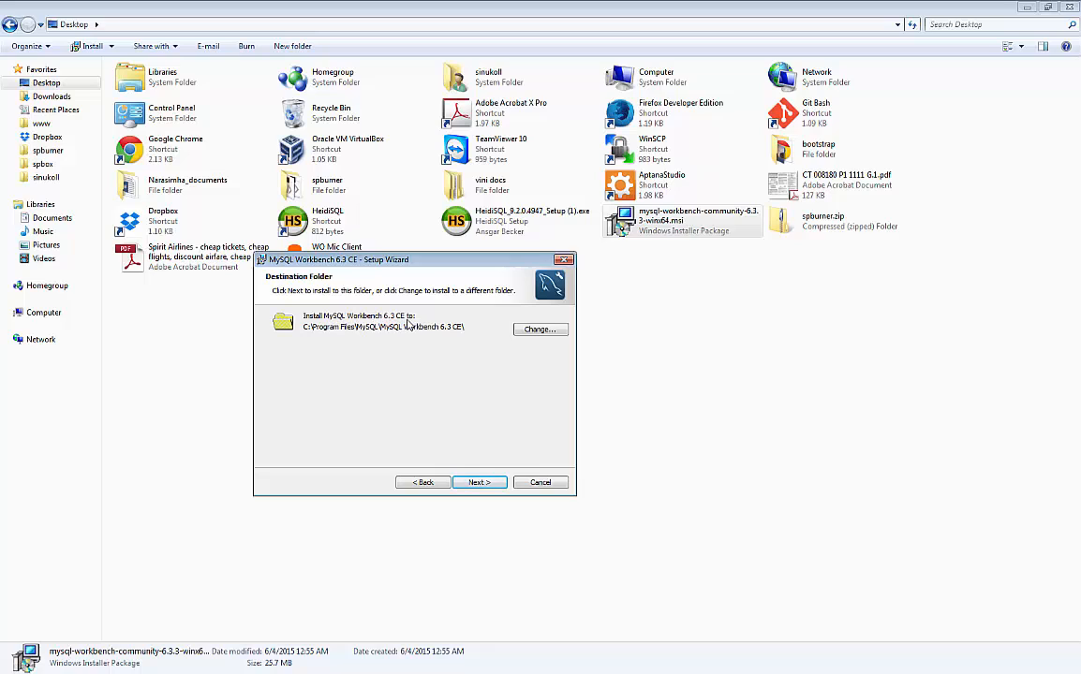
click(537, 332)
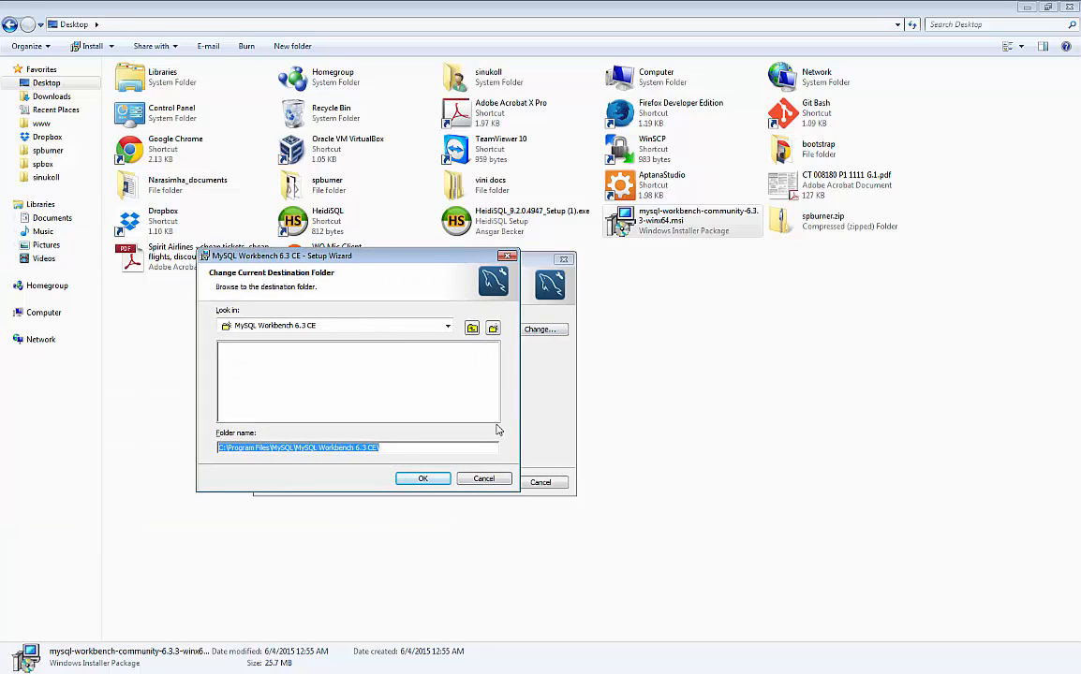
click(484, 480)
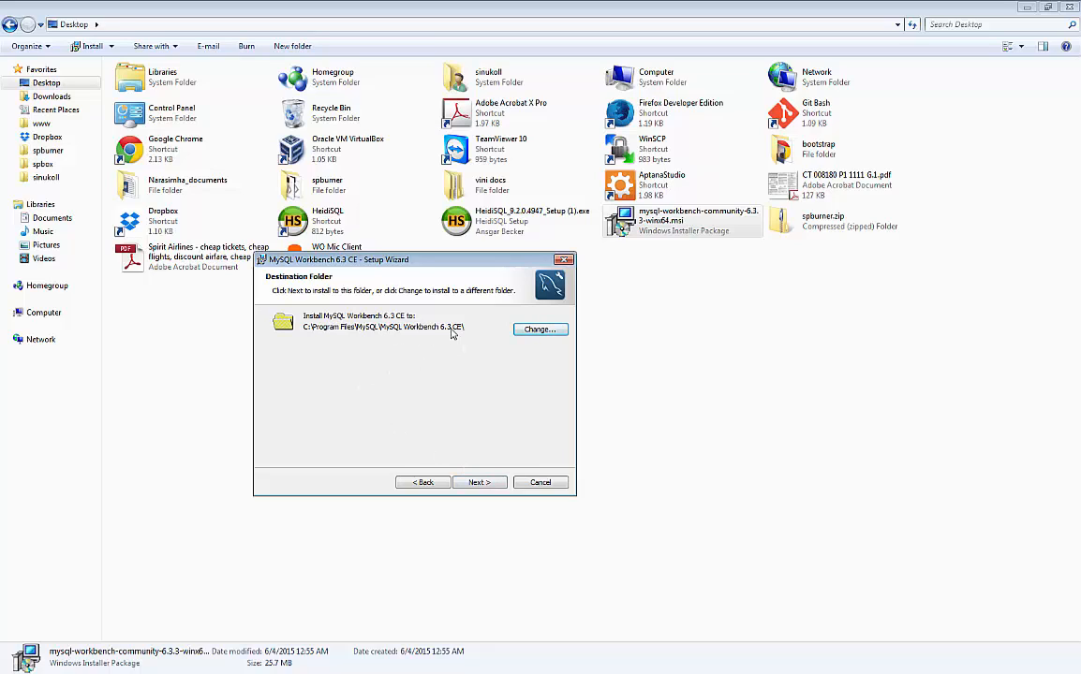
click(483, 484)
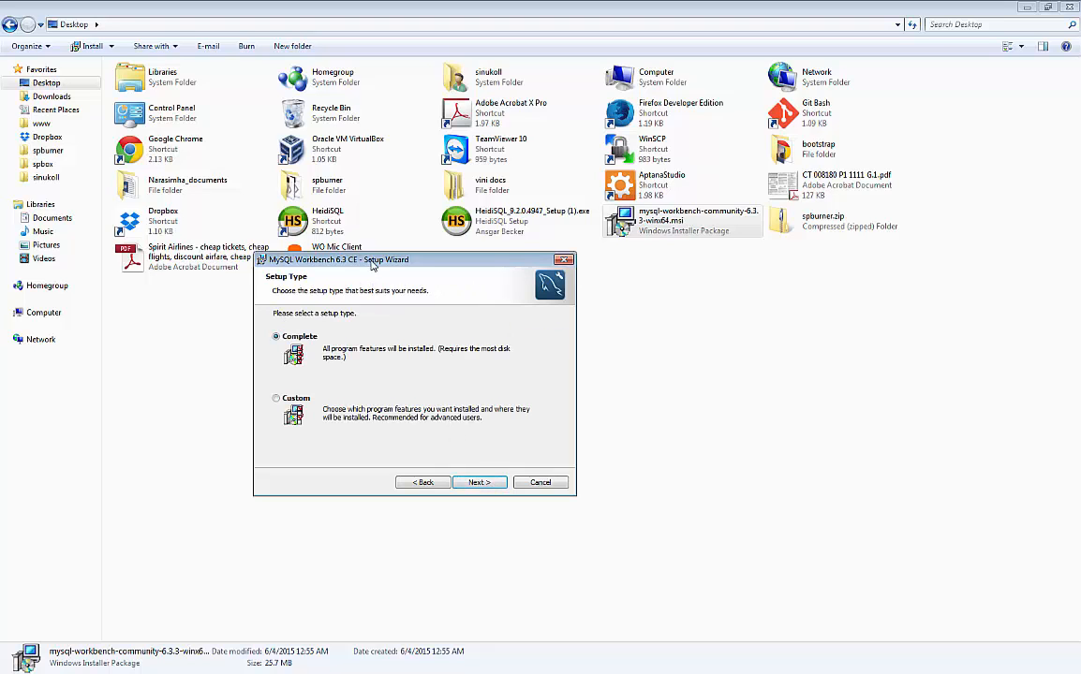
drag(370, 260, 425, 254)
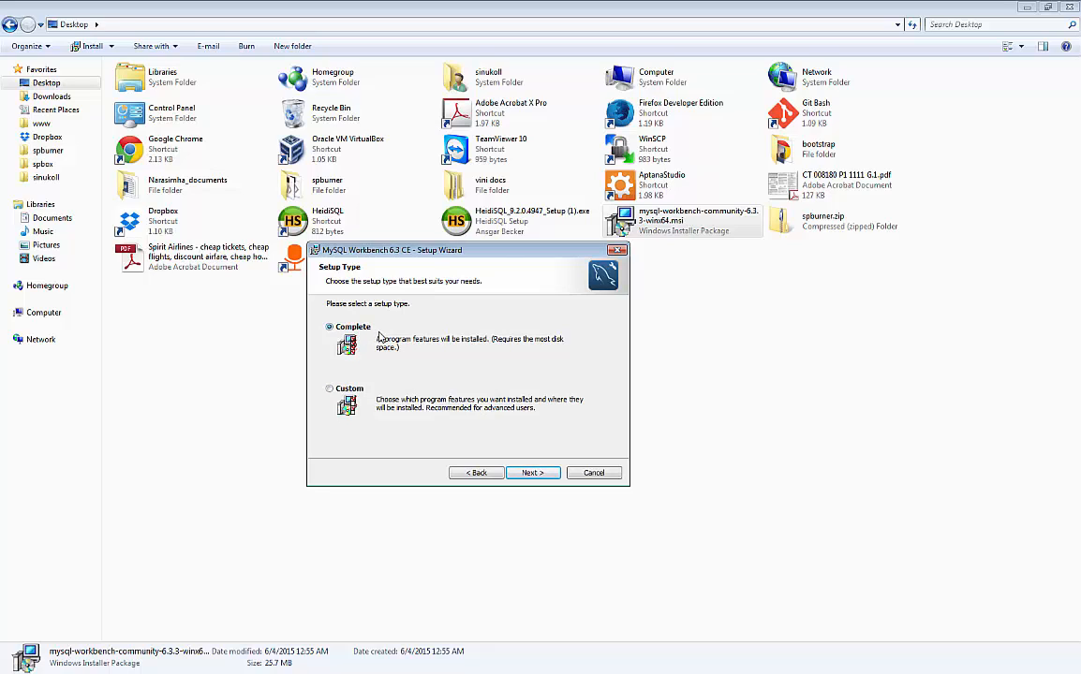
Install with the Complete setup type and wait for Wizard Completed.
click(531, 473)
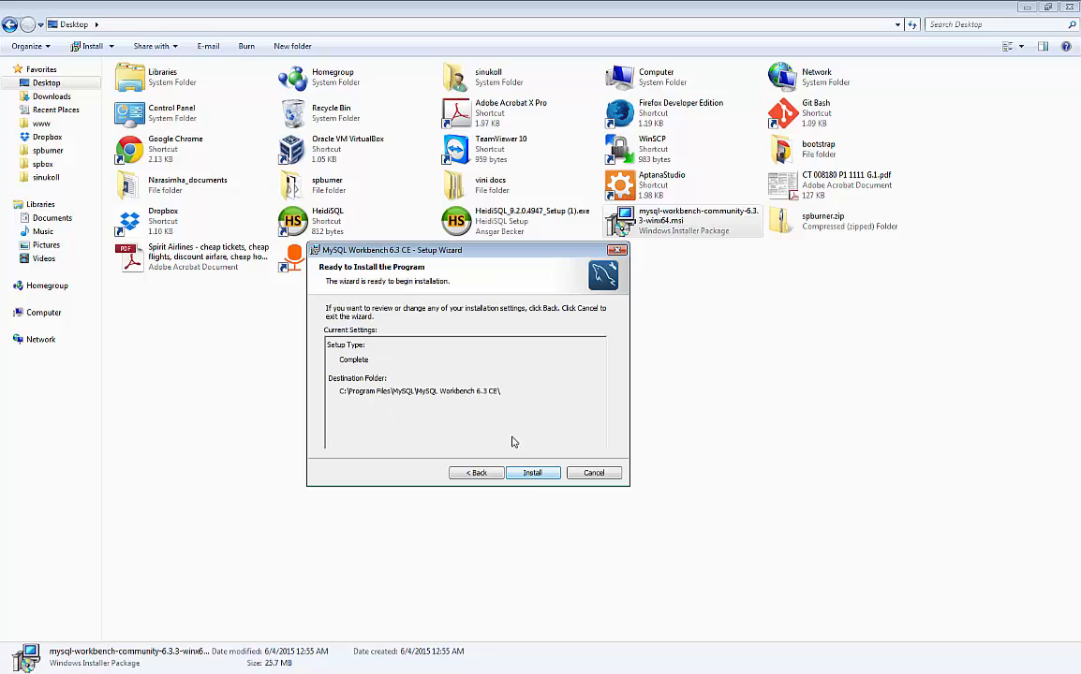
click(531, 474)
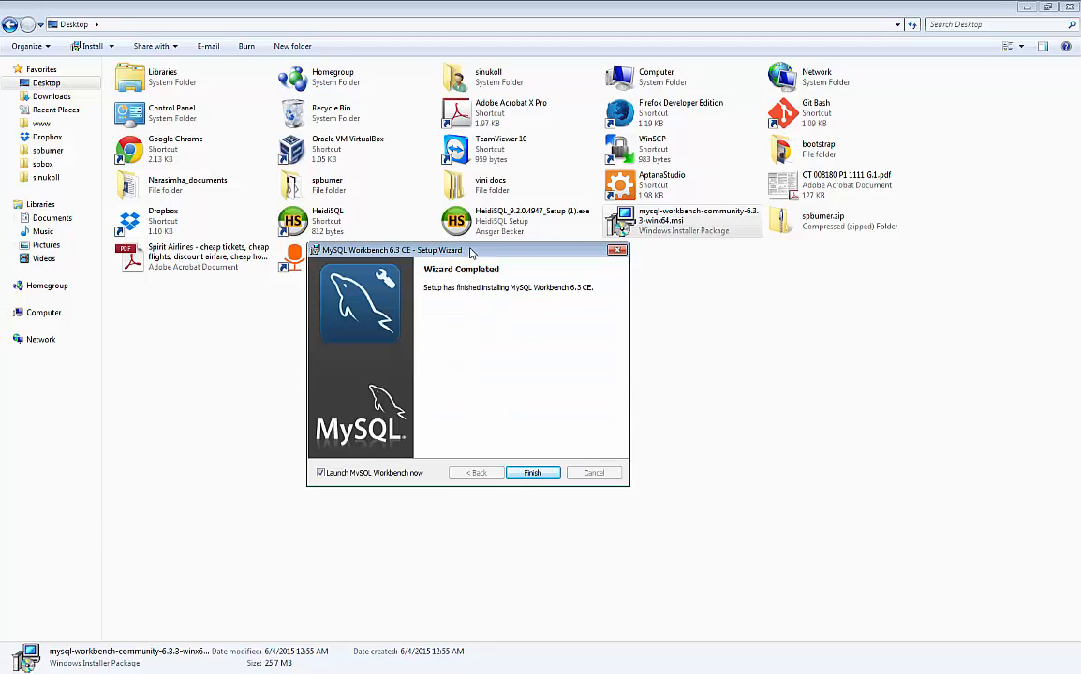
drag(471, 251, 491, 257)
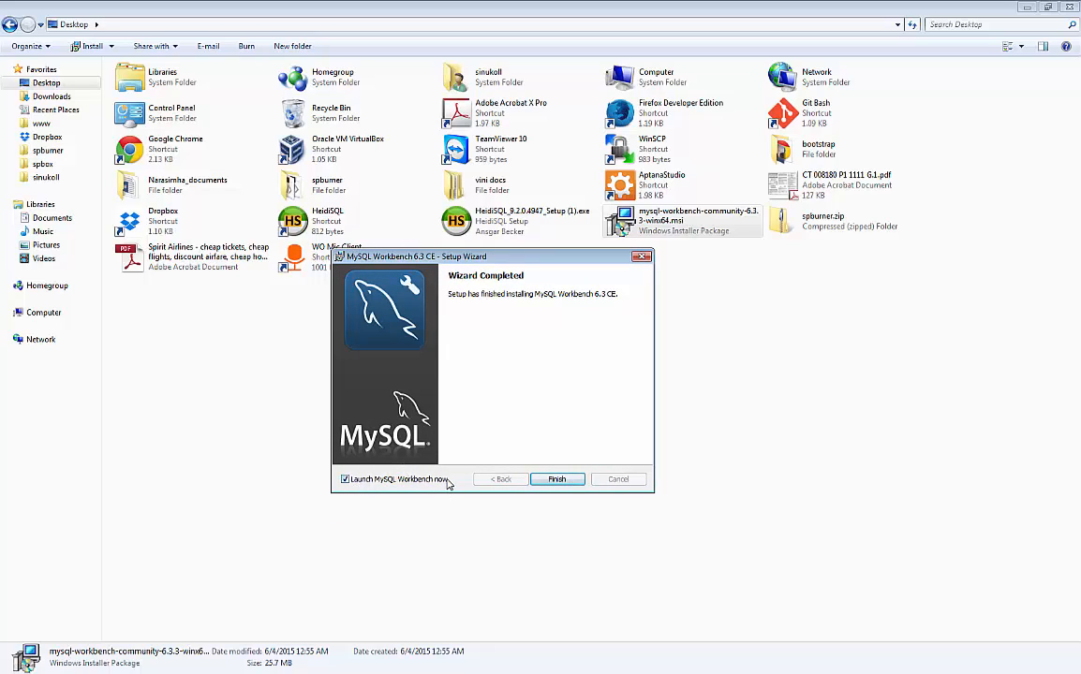
Finish the installer with 'Launch MySQL Workbench now' left checked.
click(558, 479)
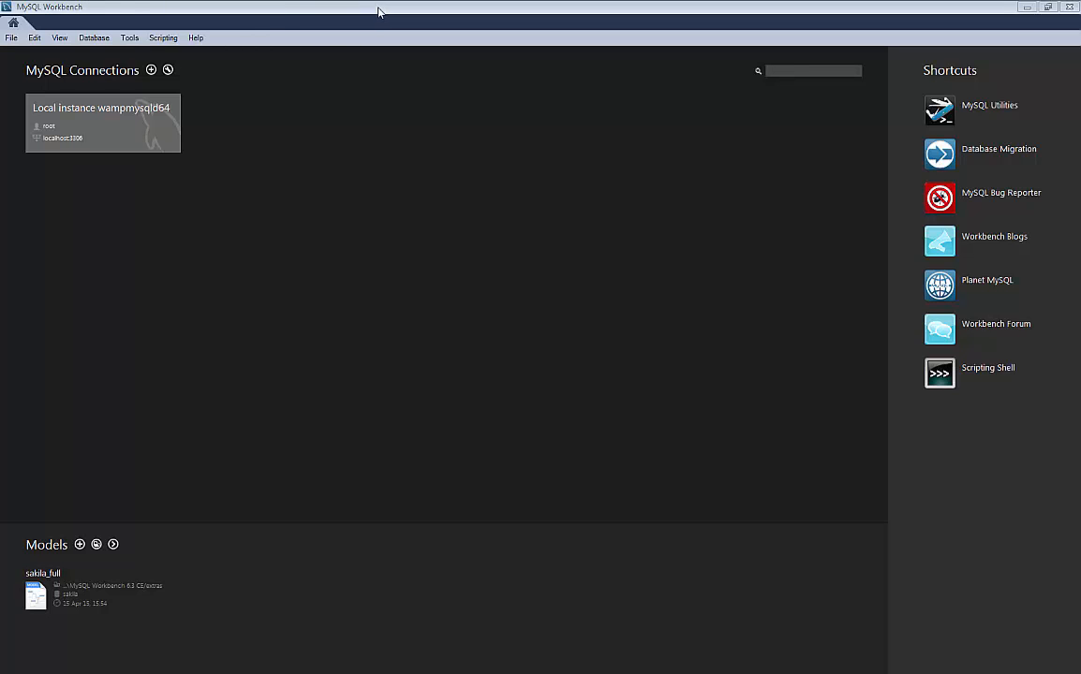
click(92, 41)
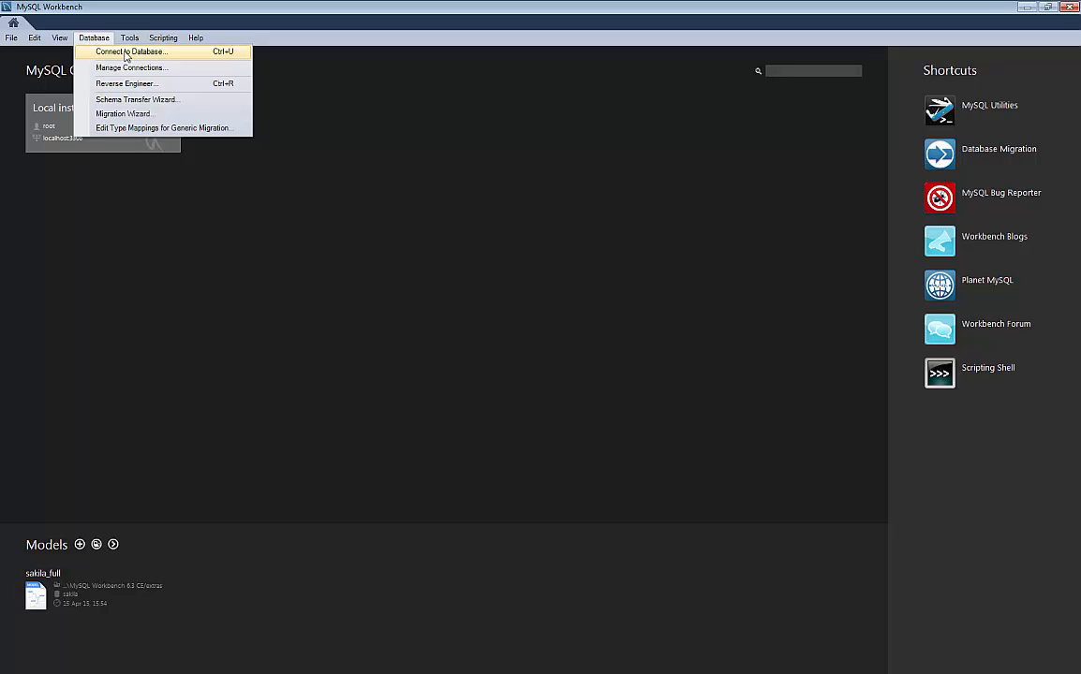
click(126, 53)
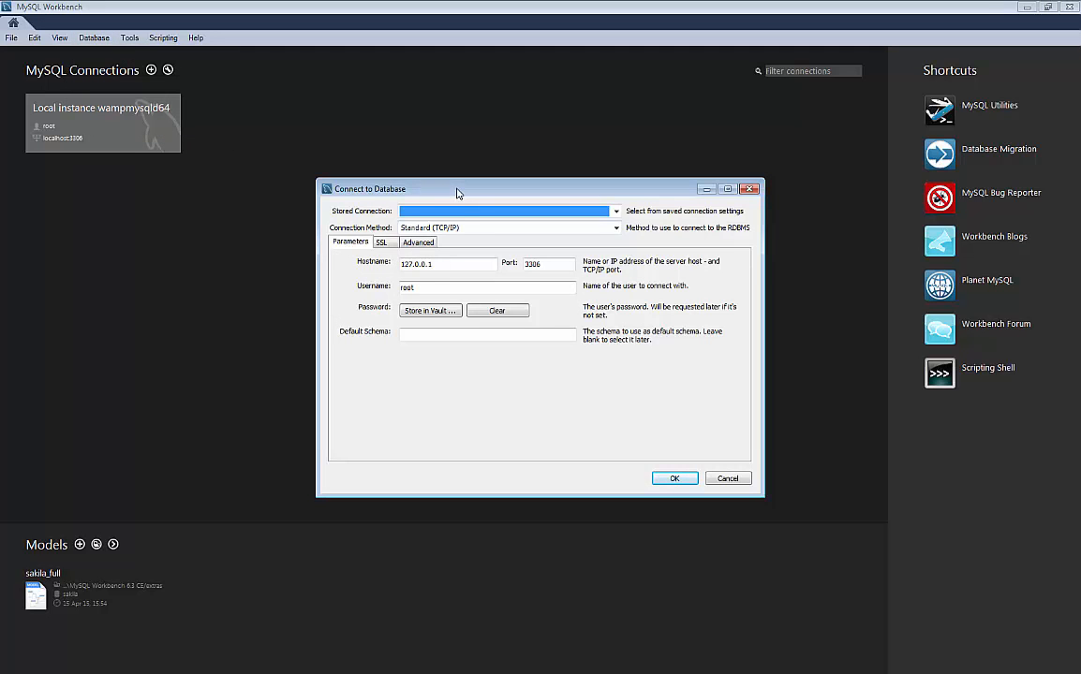
drag(458, 193, 384, 188)
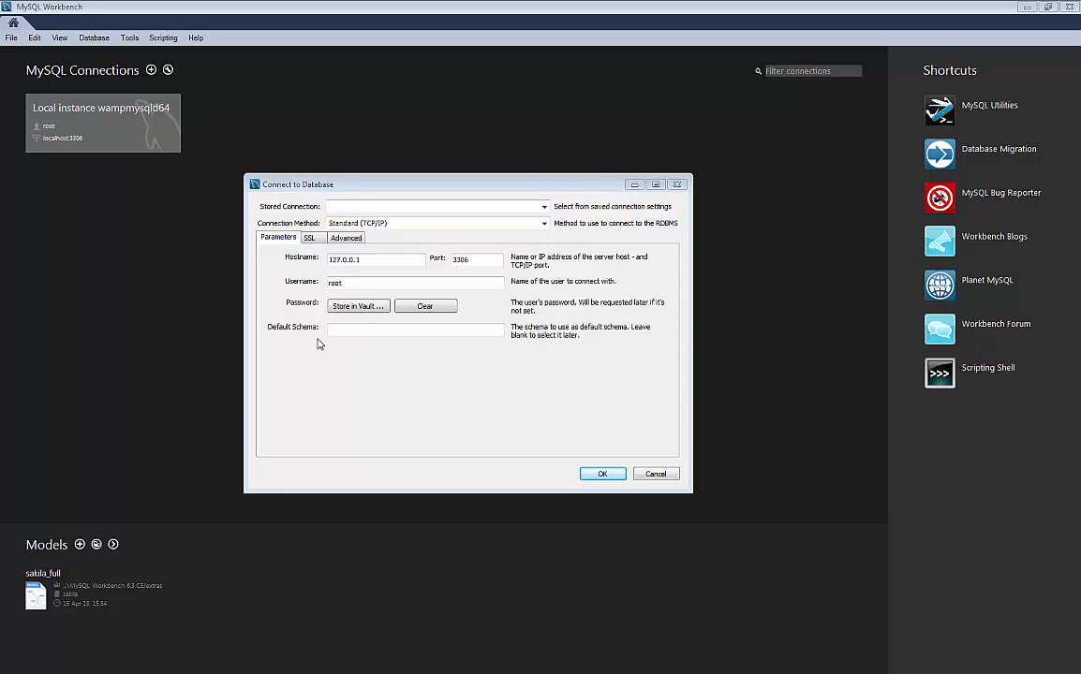
drag(379, 259, 314, 257)
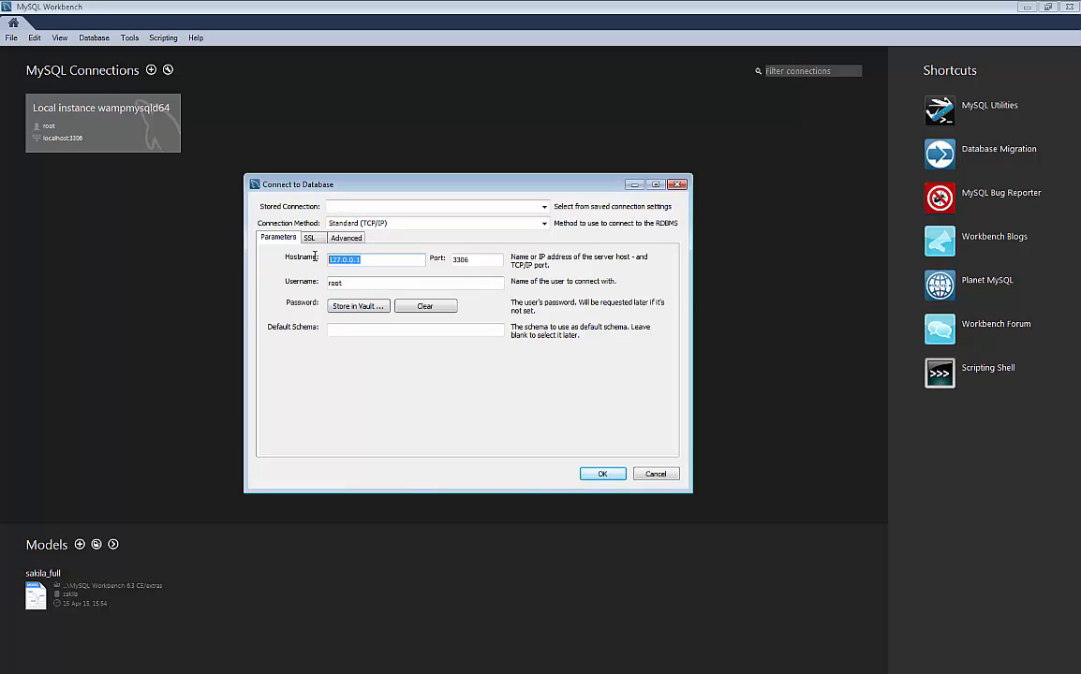
key(Tab)
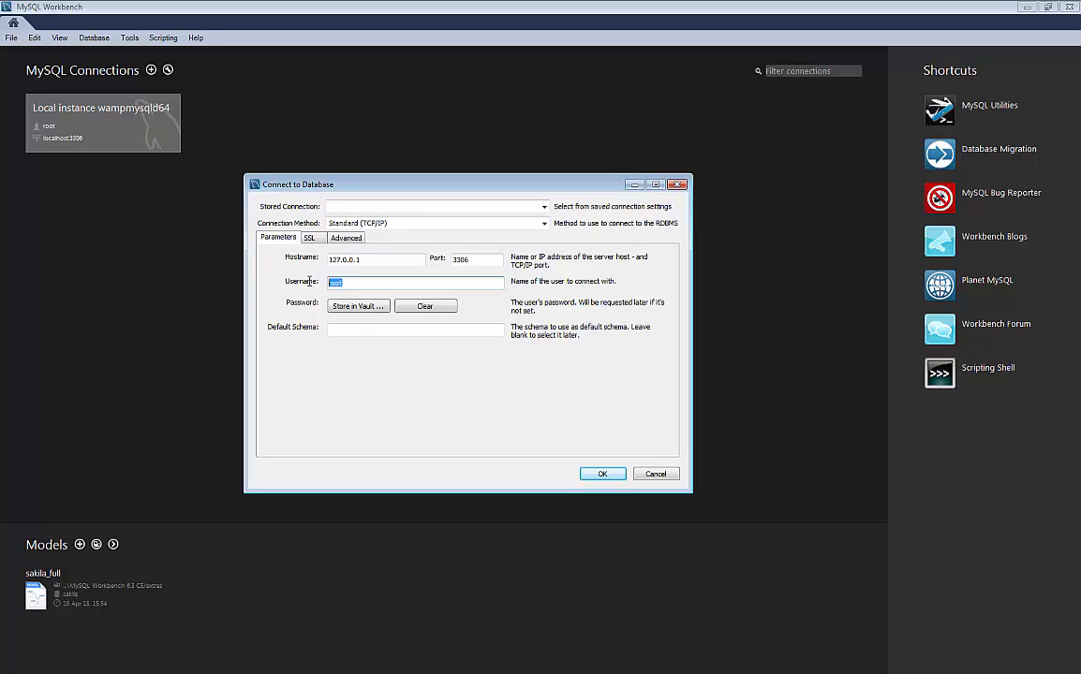
click(340, 309)
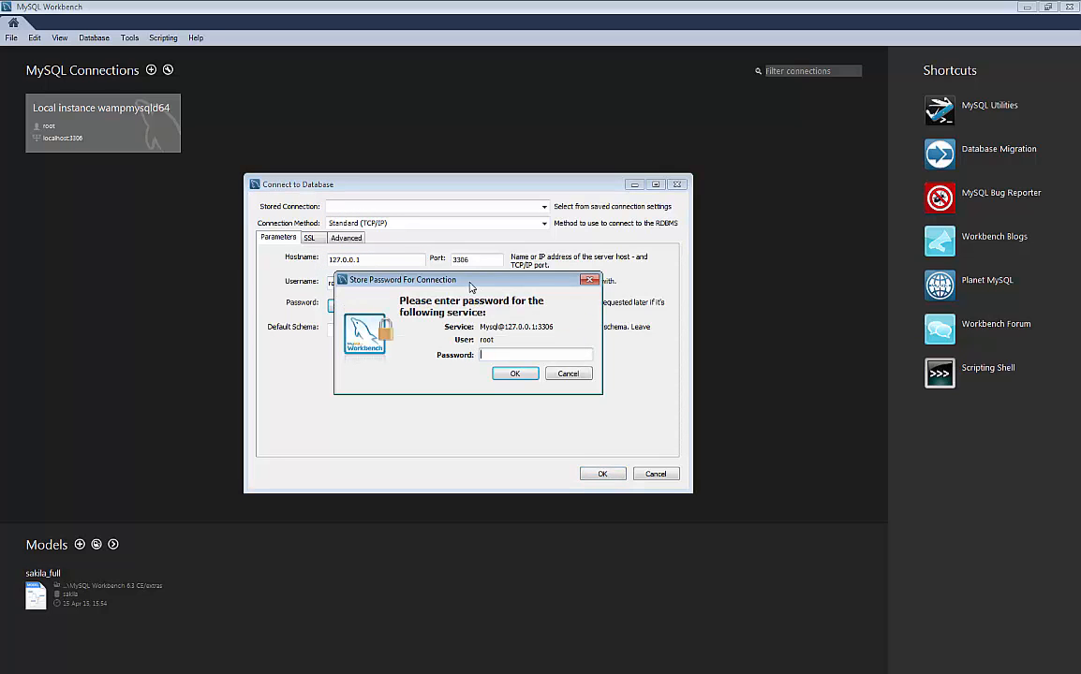
drag(472, 287, 495, 293)
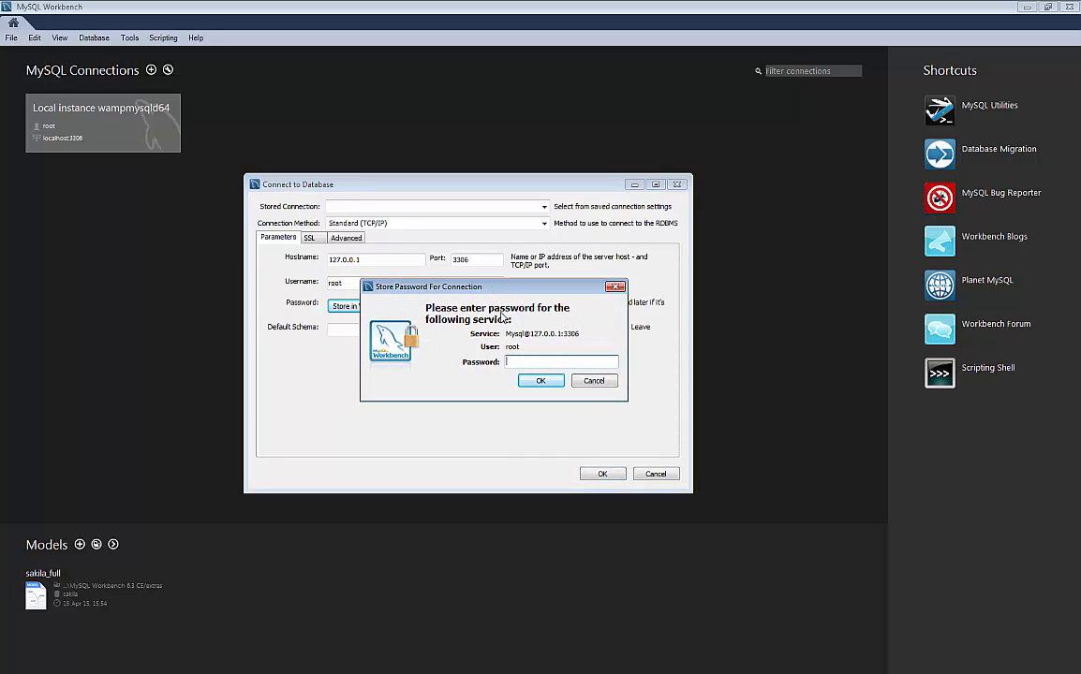
click(594, 382)
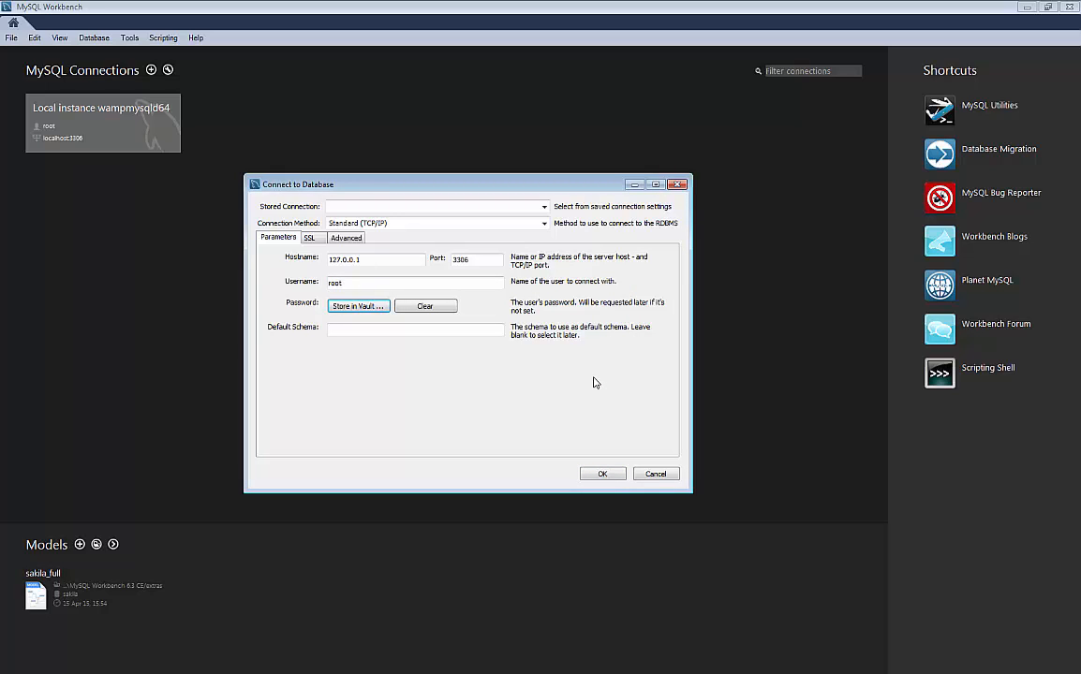
Change the connection method to Standard TCP/IP over SSH.
click(544, 225)
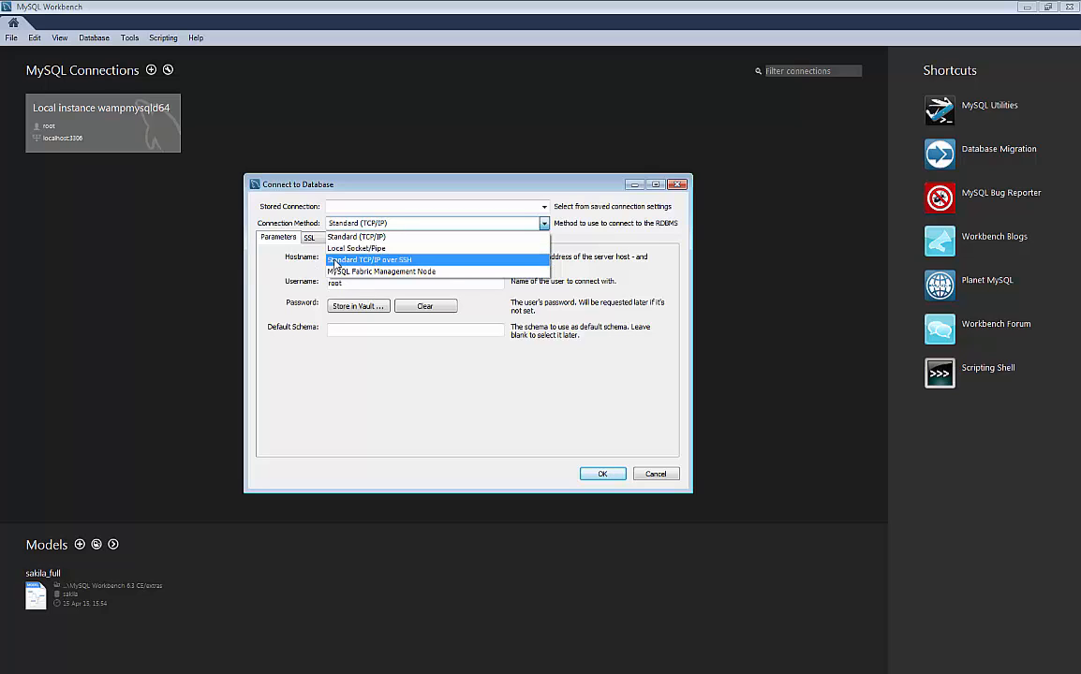
click(399, 261)
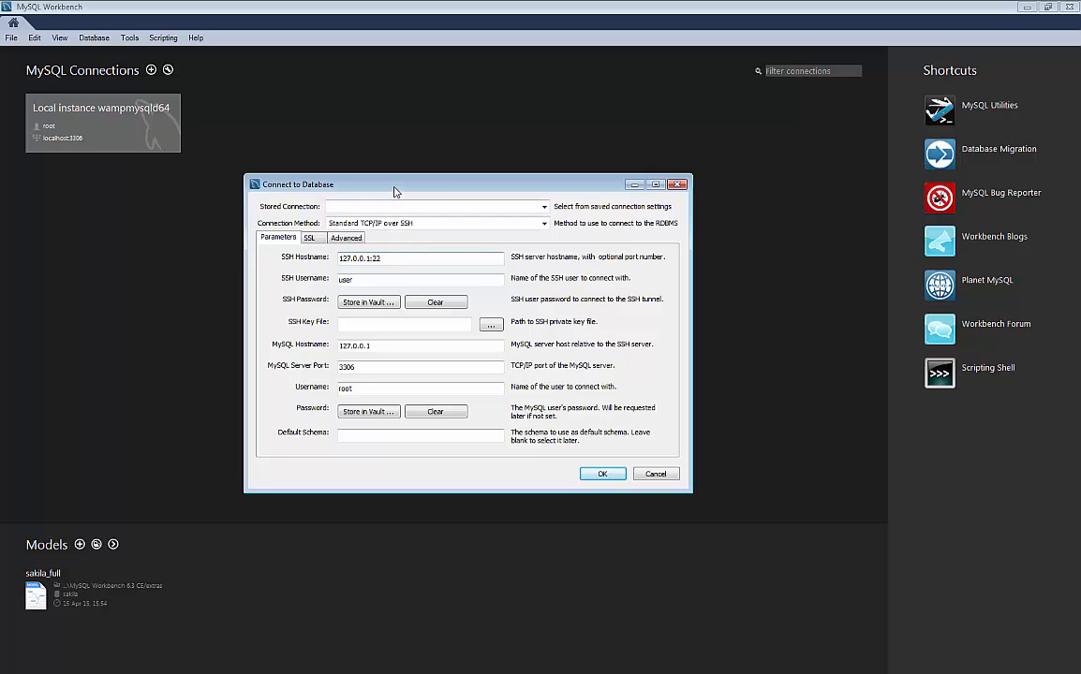
drag(398, 192, 434, 180)
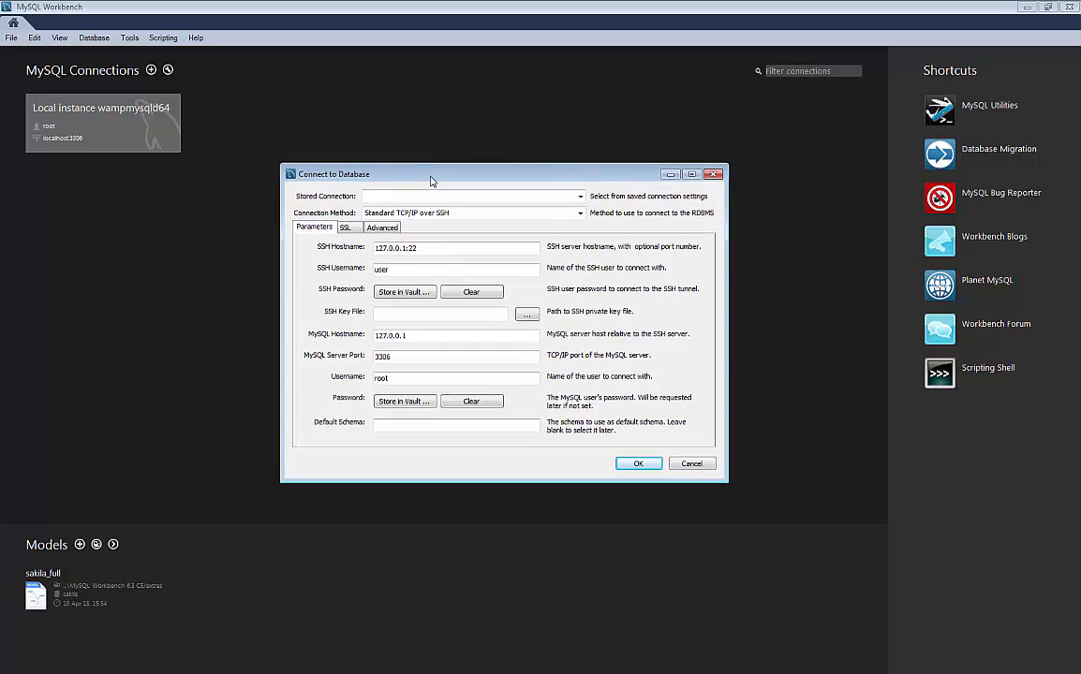
drag(432, 180, 430, 172)
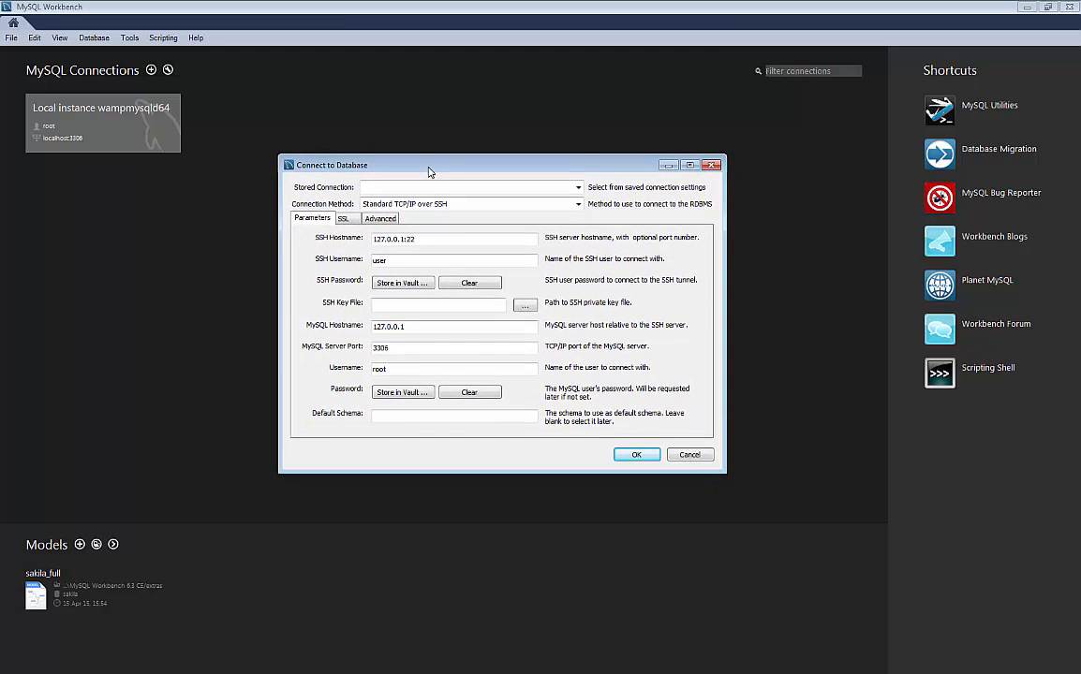
Review the SSH and MySQL host and username fields, selecting the SSH hostname for replacement.
drag(418, 239, 378, 237)
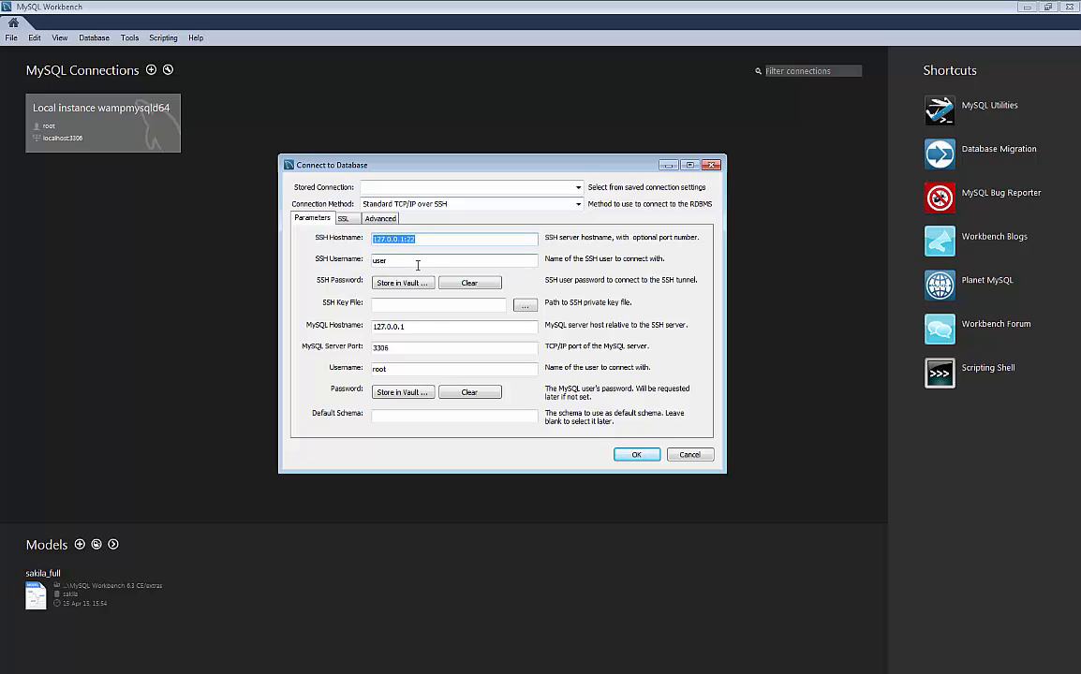
key(Tab)
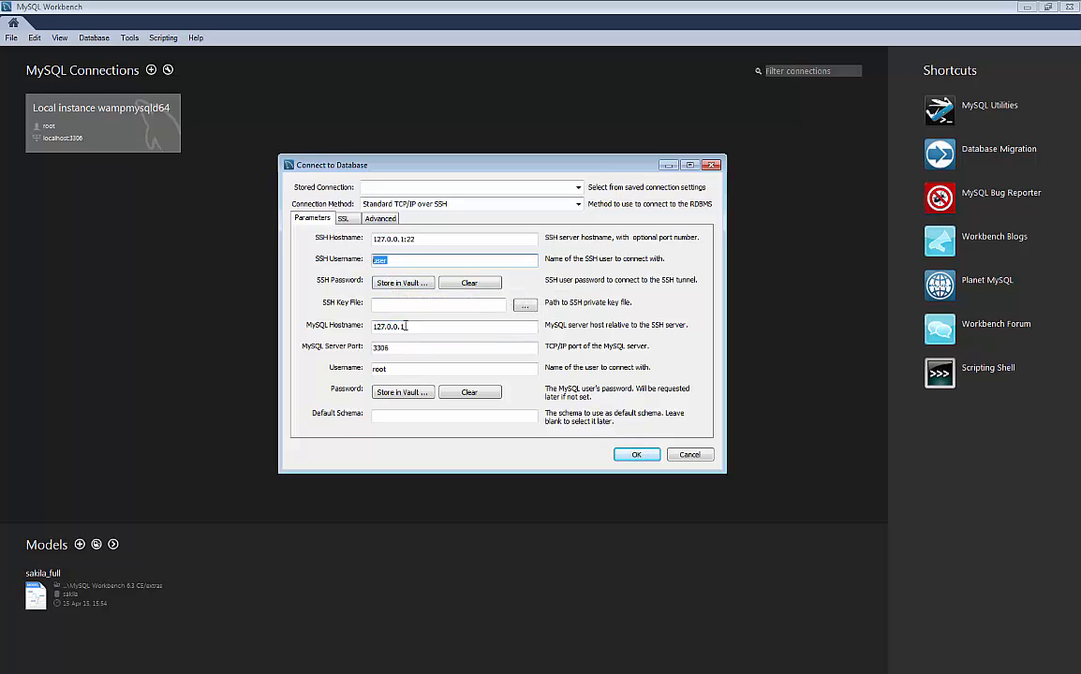
drag(430, 326, 369, 322)
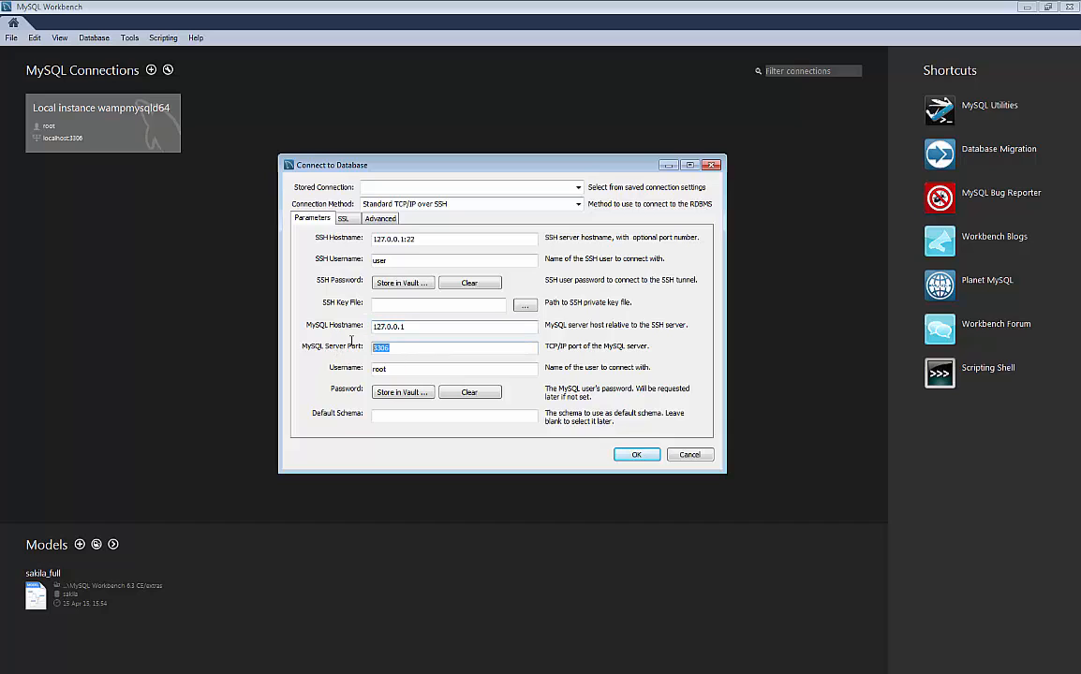
drag(390, 368, 364, 367)
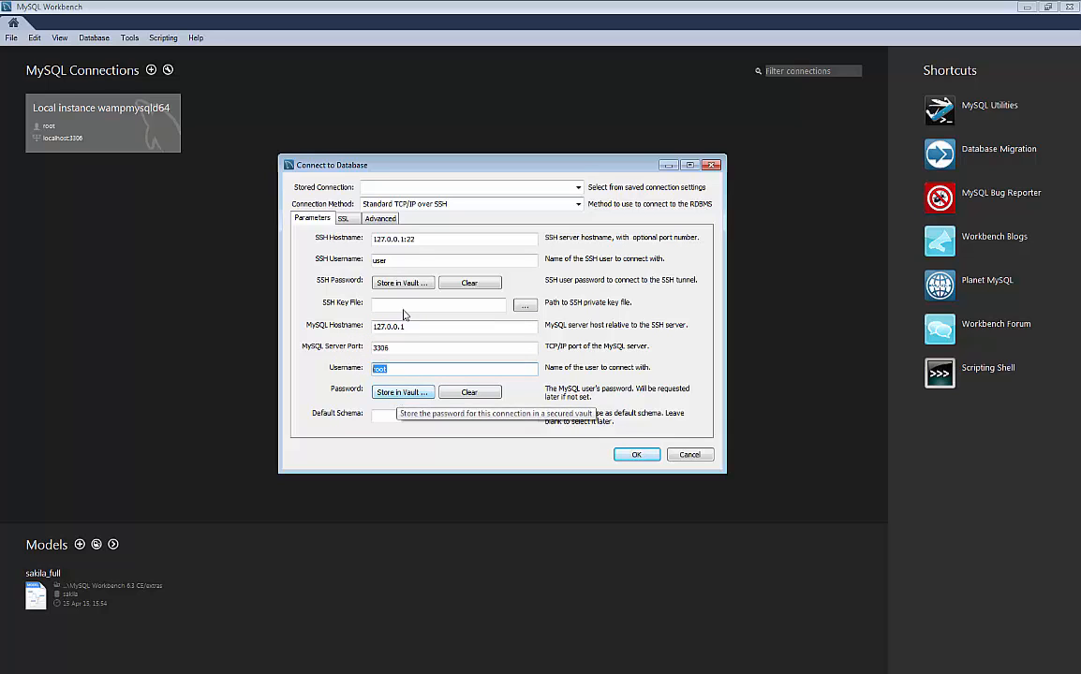
drag(424, 238, 352, 239)
Set SSH hostname 192.168.1.50, enter the SSH username, and save the SSH password in the vault.
text(1)
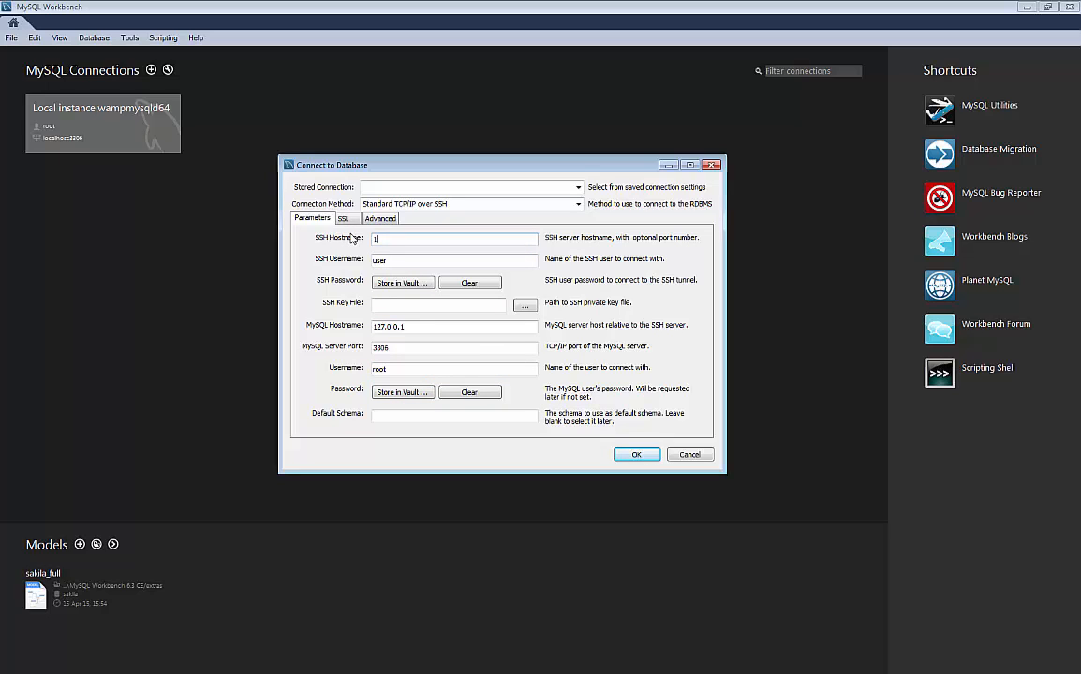
text(92.168.1.50)
key(Tab)
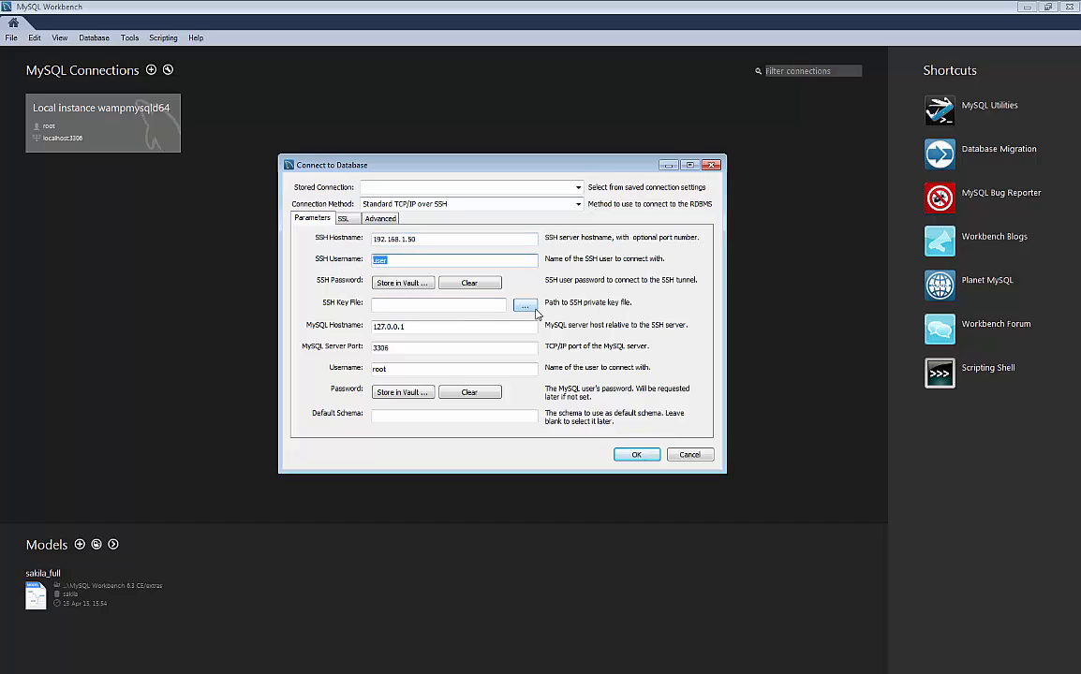
text(vagrant)
click(403, 283)
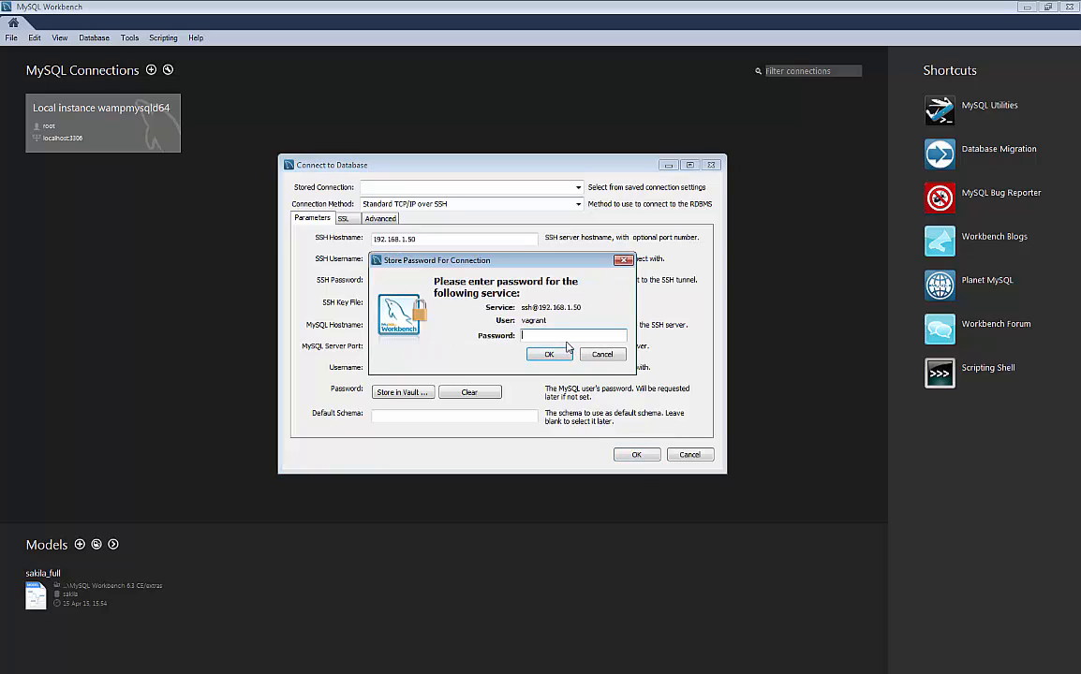
text(vagrant)
click(547, 356)
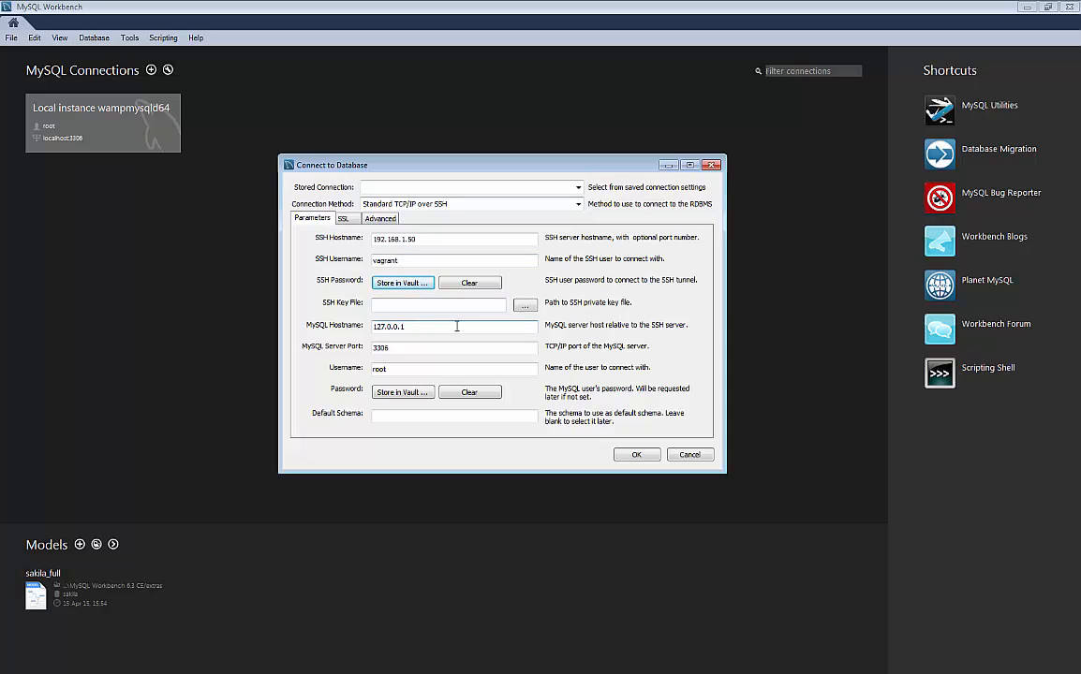
Keep MySQL host 127.0.0.1 and port 3306, and save the root user's password in the vault.
drag(420, 328, 342, 330)
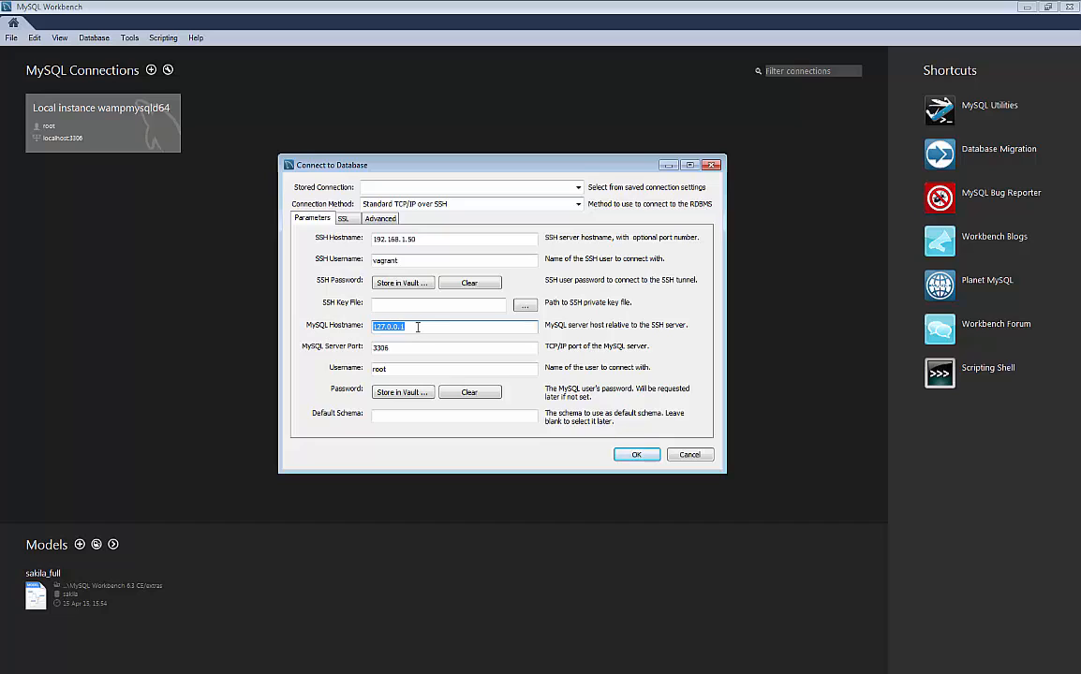
click(378, 326)
double_click(383, 349)
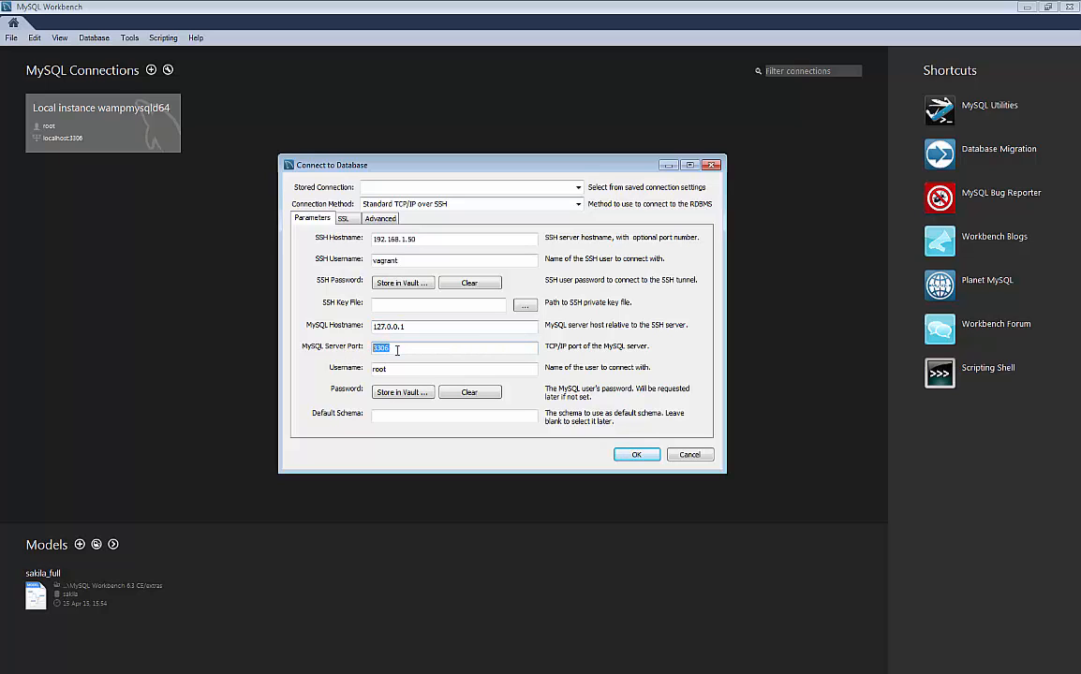
click(401, 372)
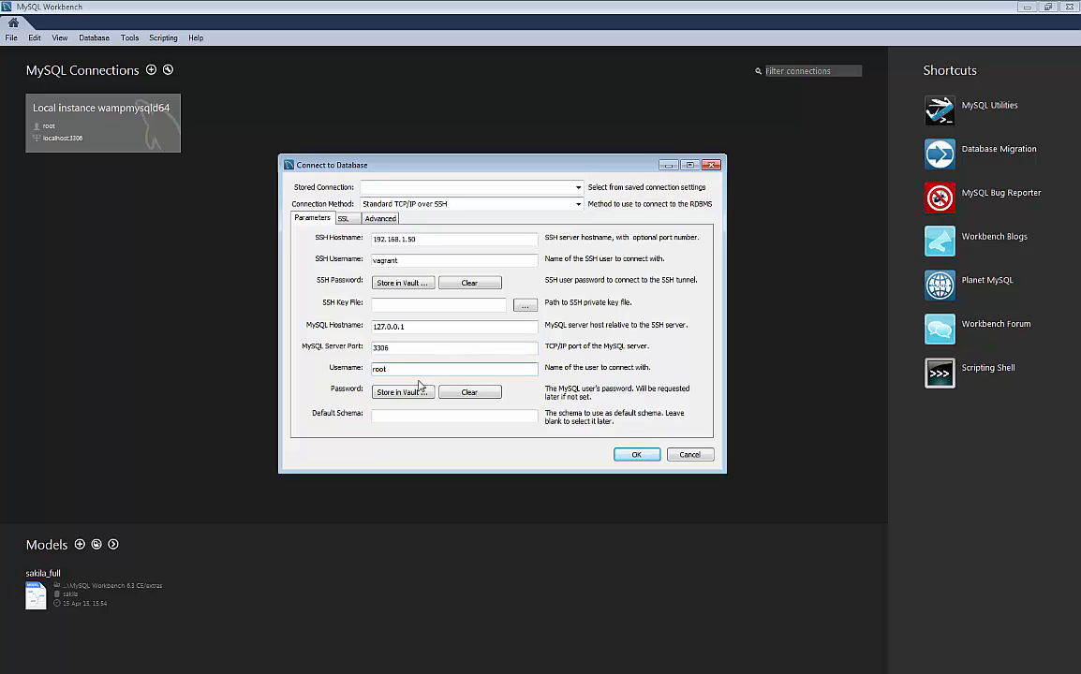
click(406, 397)
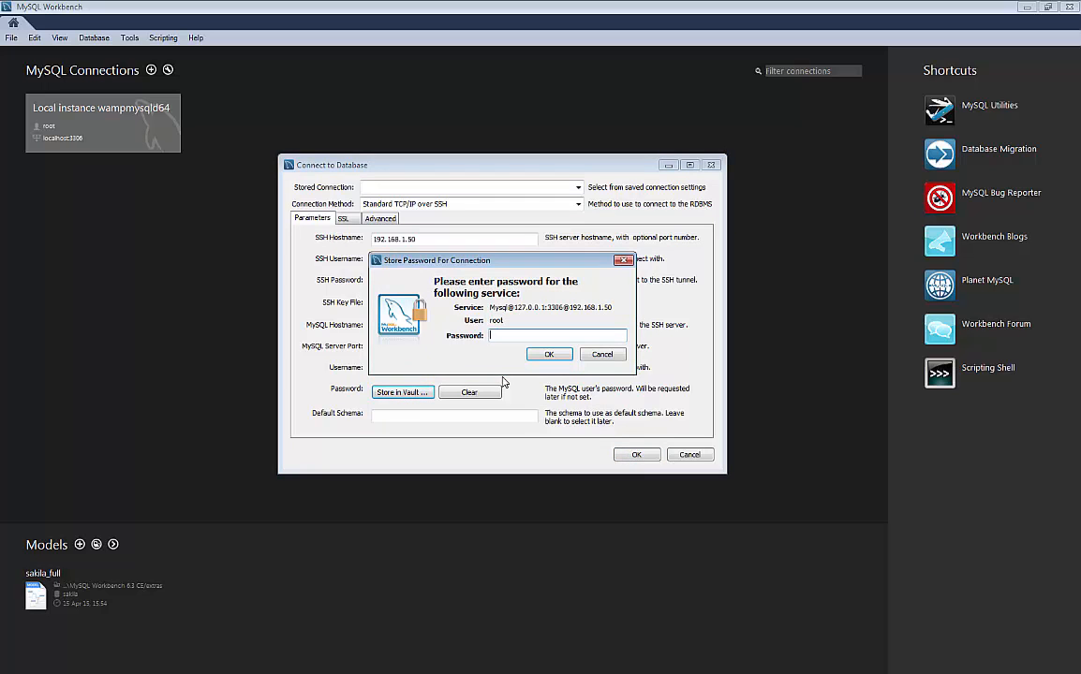
text(****)
click(553, 356)
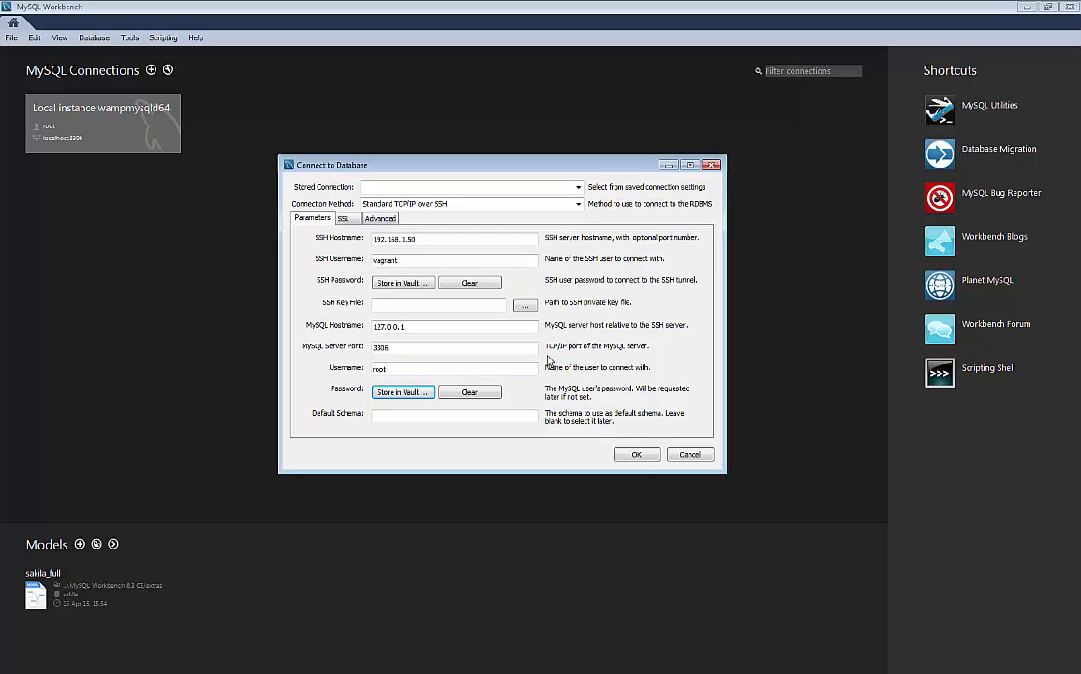
Connect through the SSH tunnel and expand scotchbox to select its Tables group.
click(638, 457)
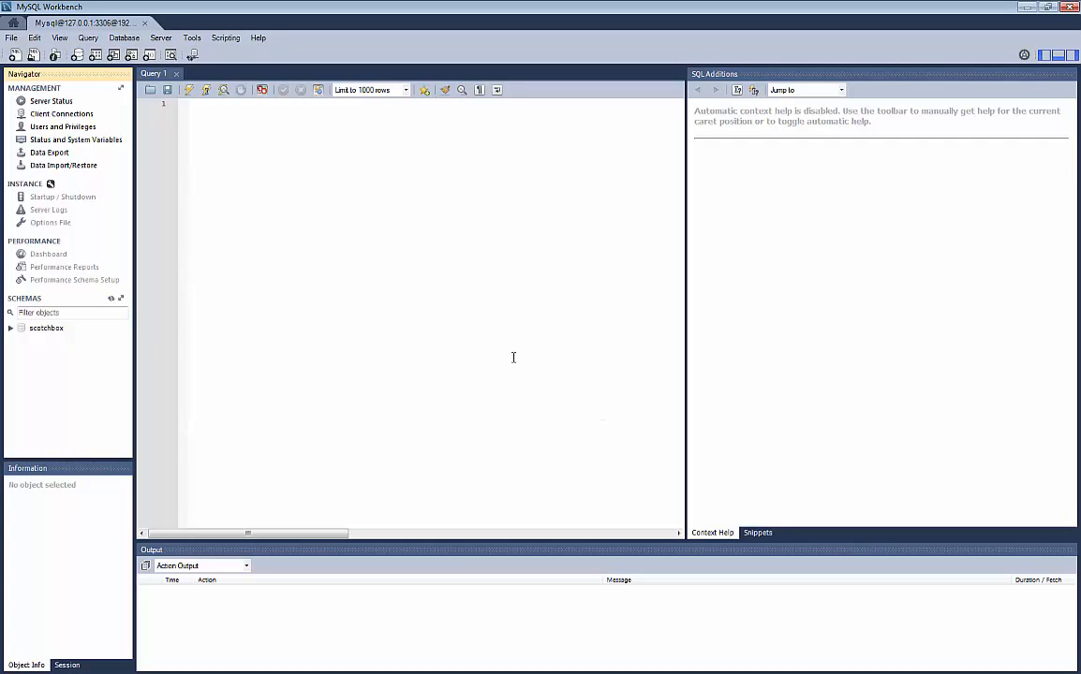
click(44, 330)
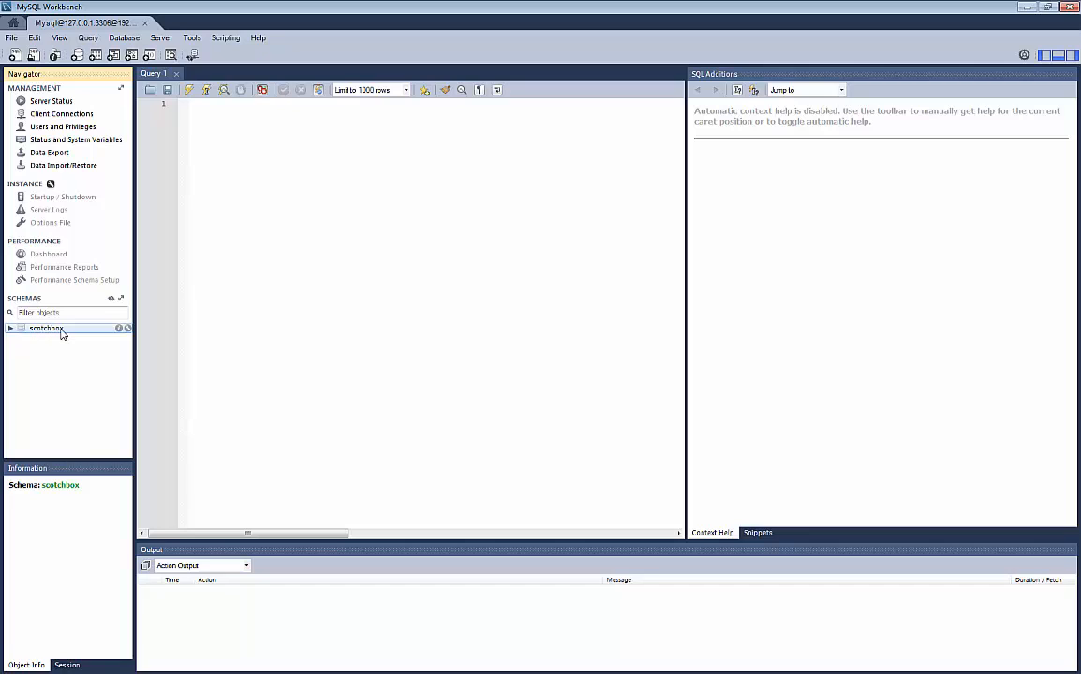
click(10, 329)
click(50, 338)
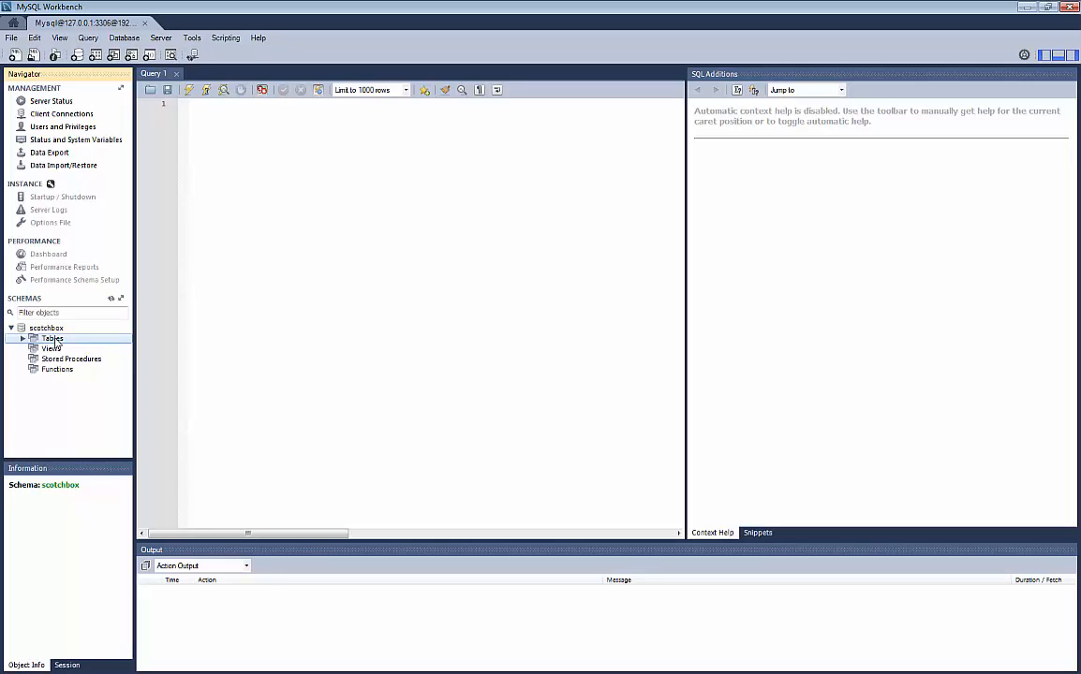